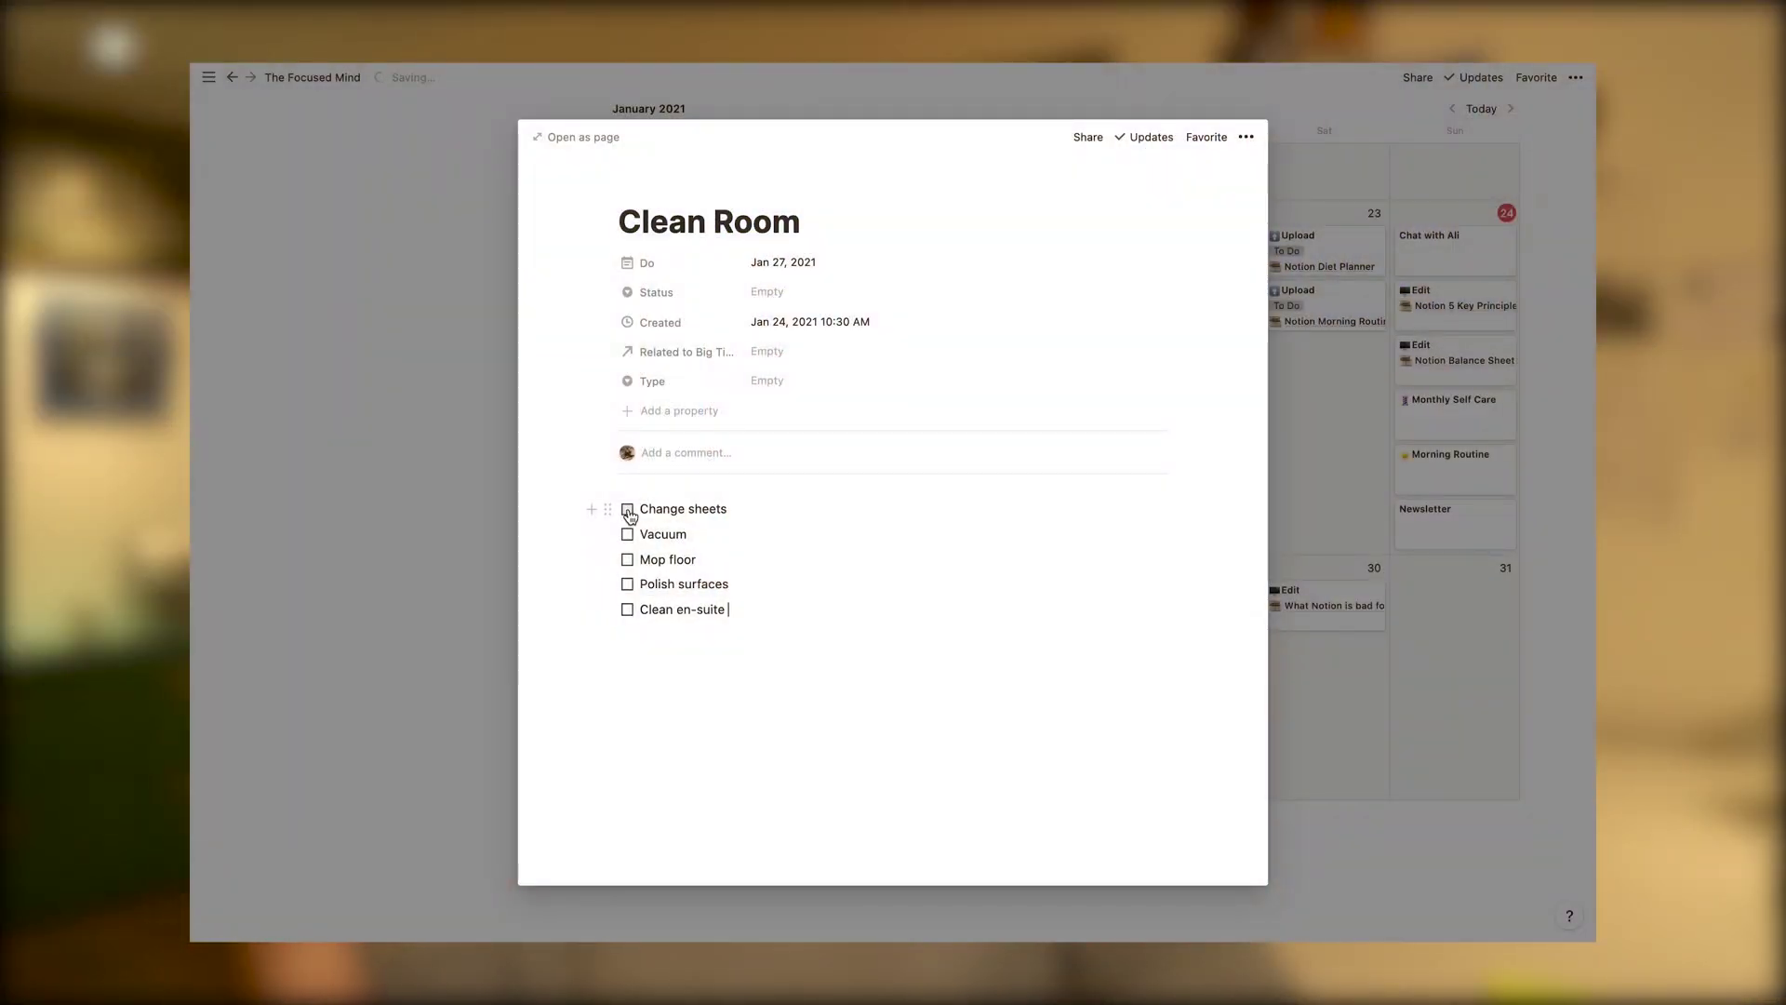
Tick the Mop floor checkbox in the Clean Room checklist
{"action": "left_click", "coordinate": [628, 560]}
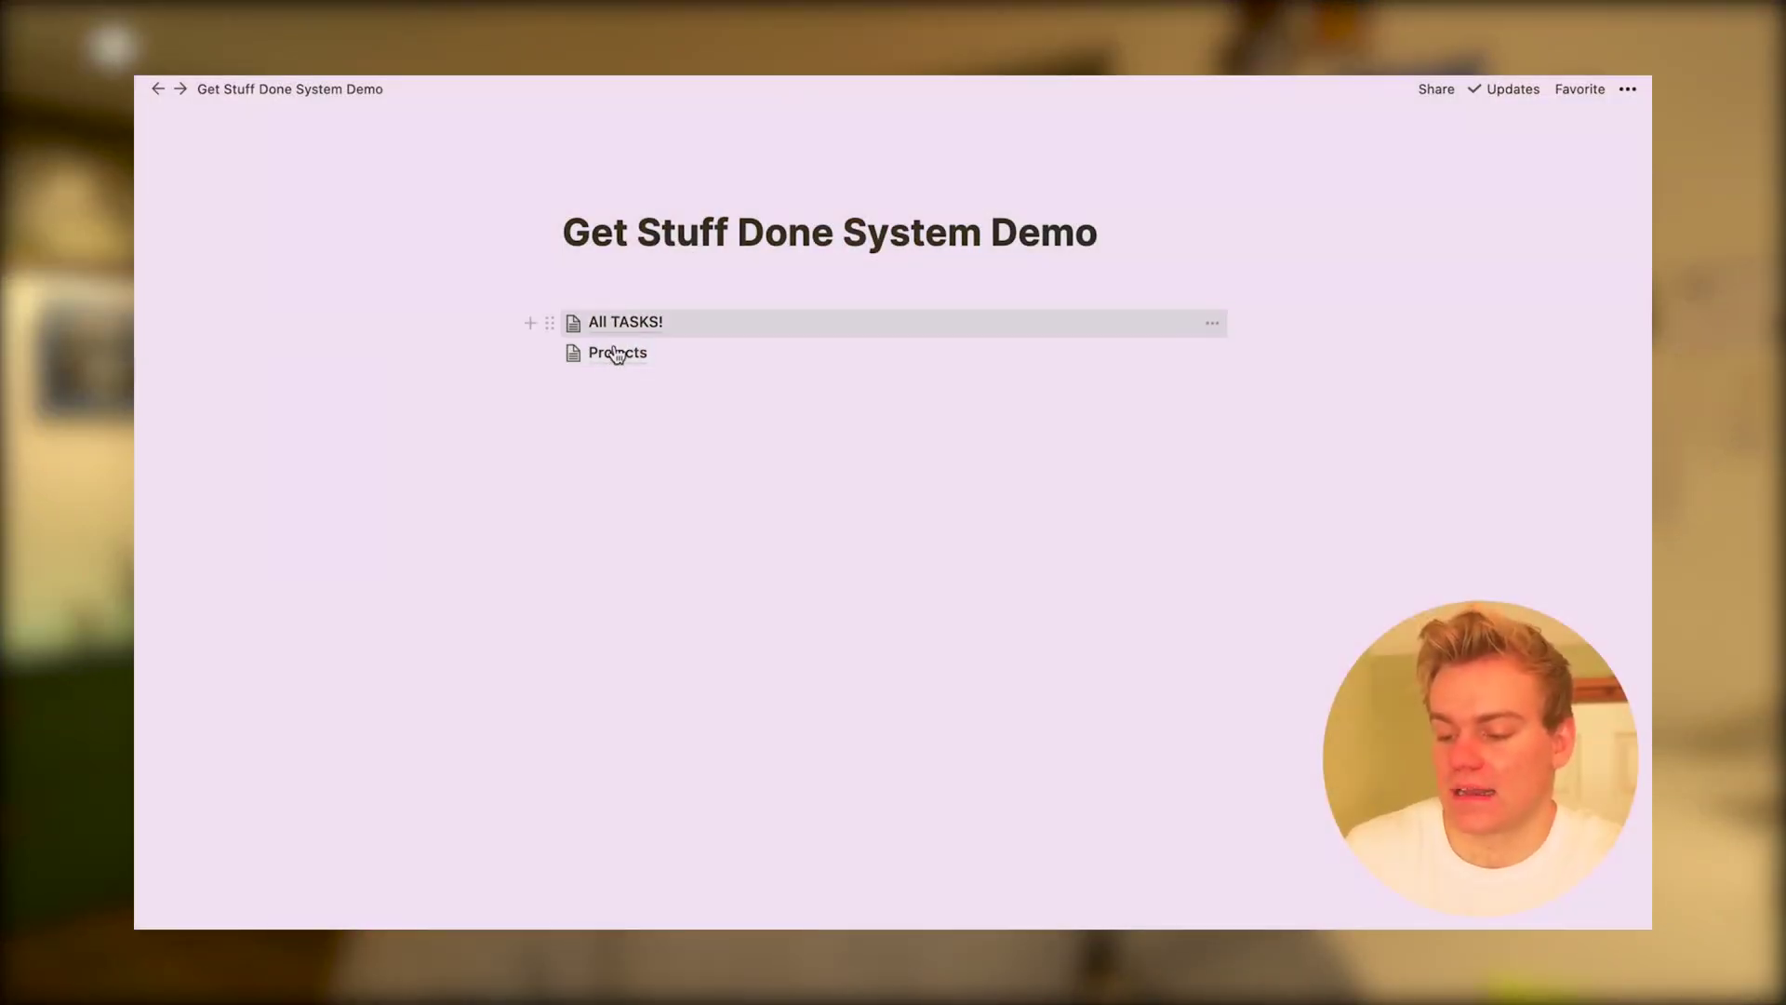
Add a new 'Create Video' project to the Projects database
{"action": "left_click", "coordinate": [616, 359]}
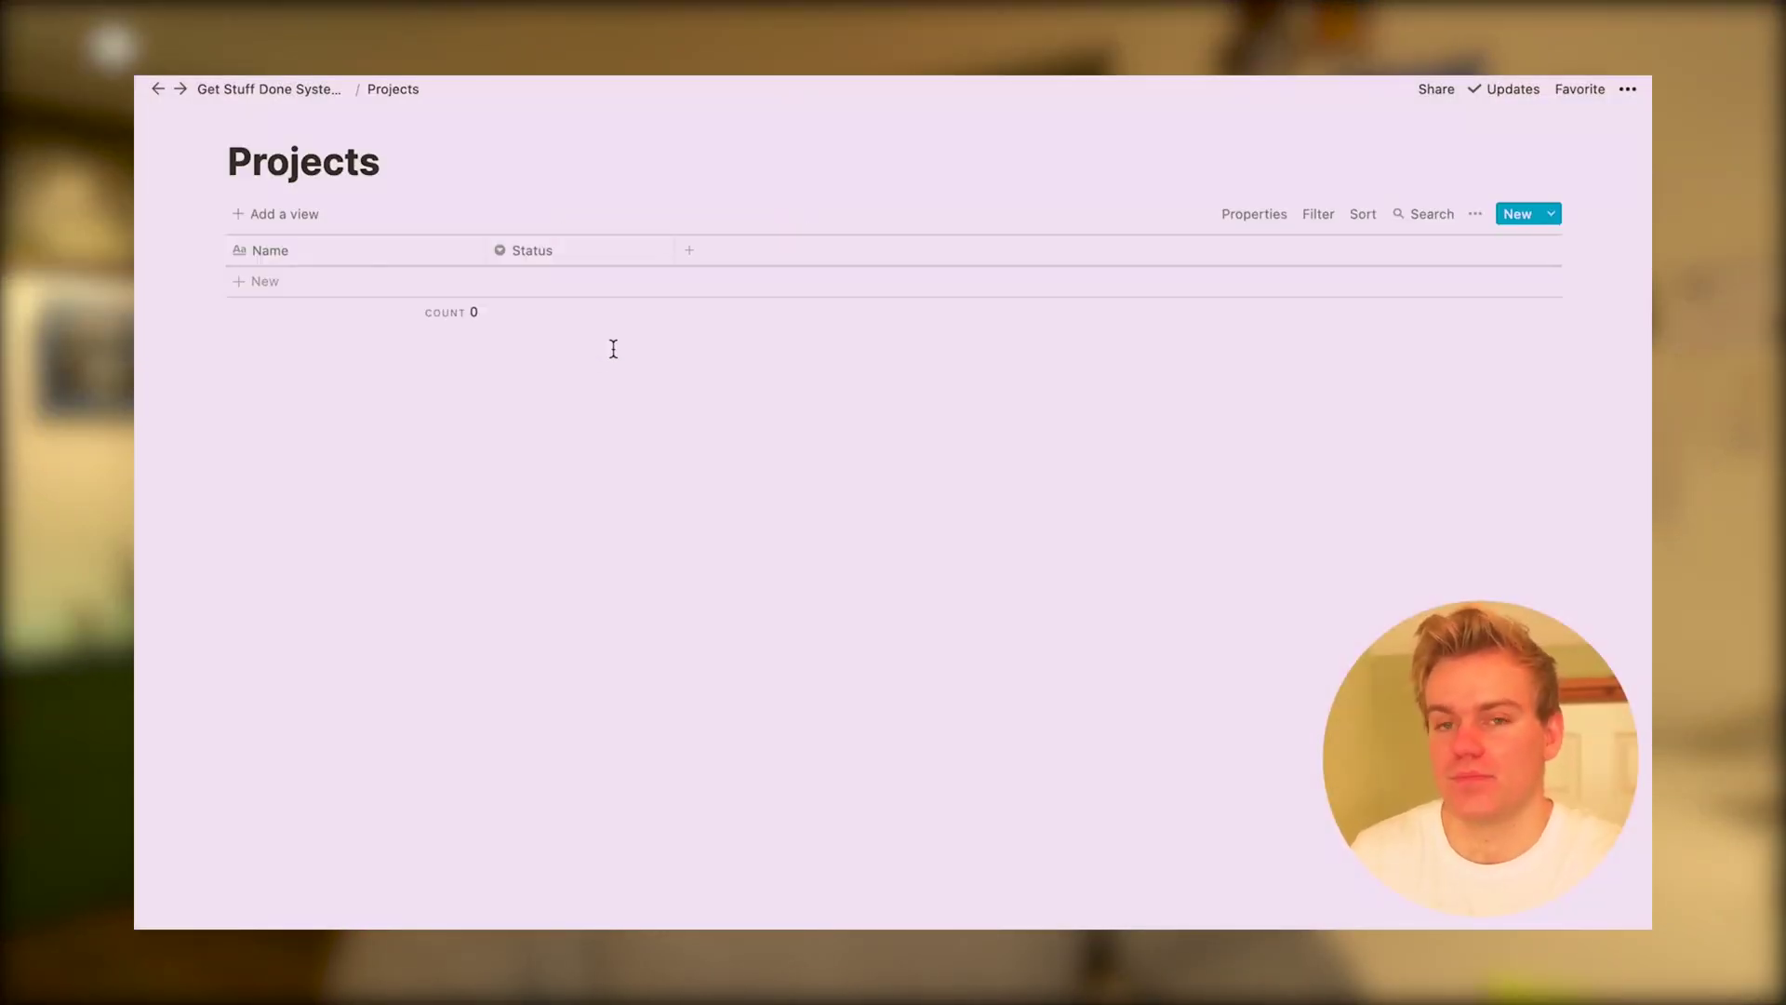
{"action": "left_click", "coordinate": [399, 282]}
{"action": "type", "text": "Create "}
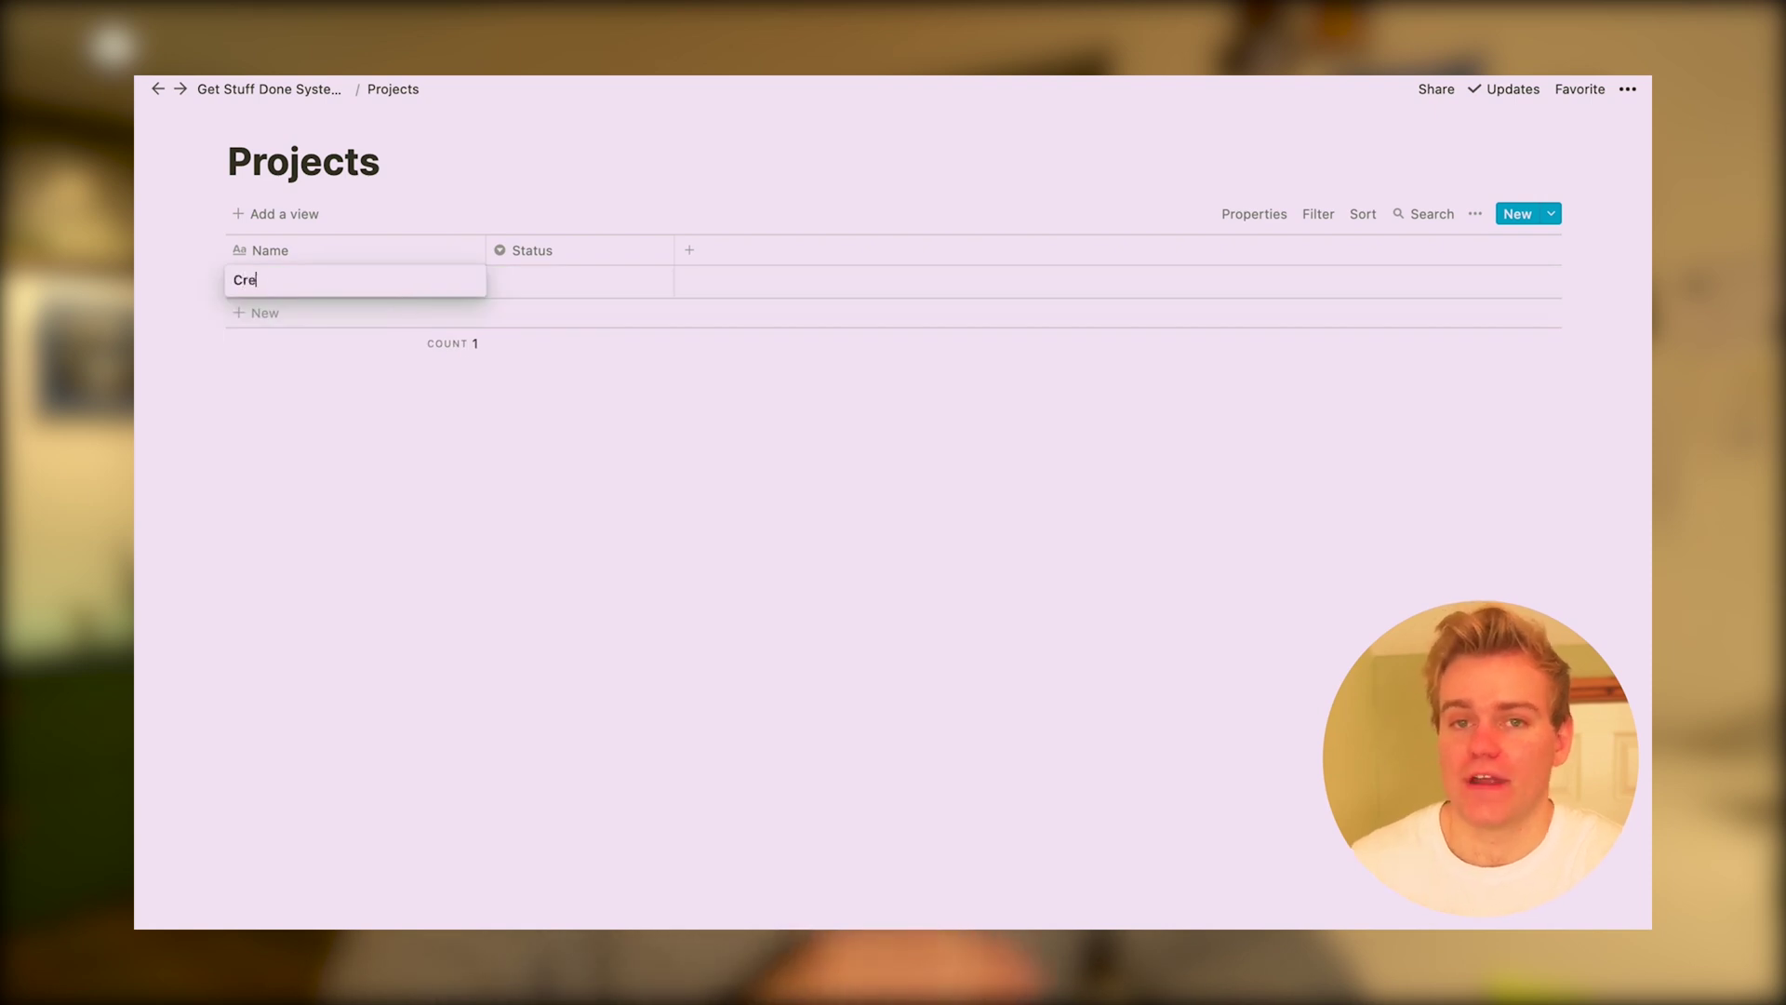
{"action": "type", "text": "Video"}
{"action": "key", "text": "Return"}
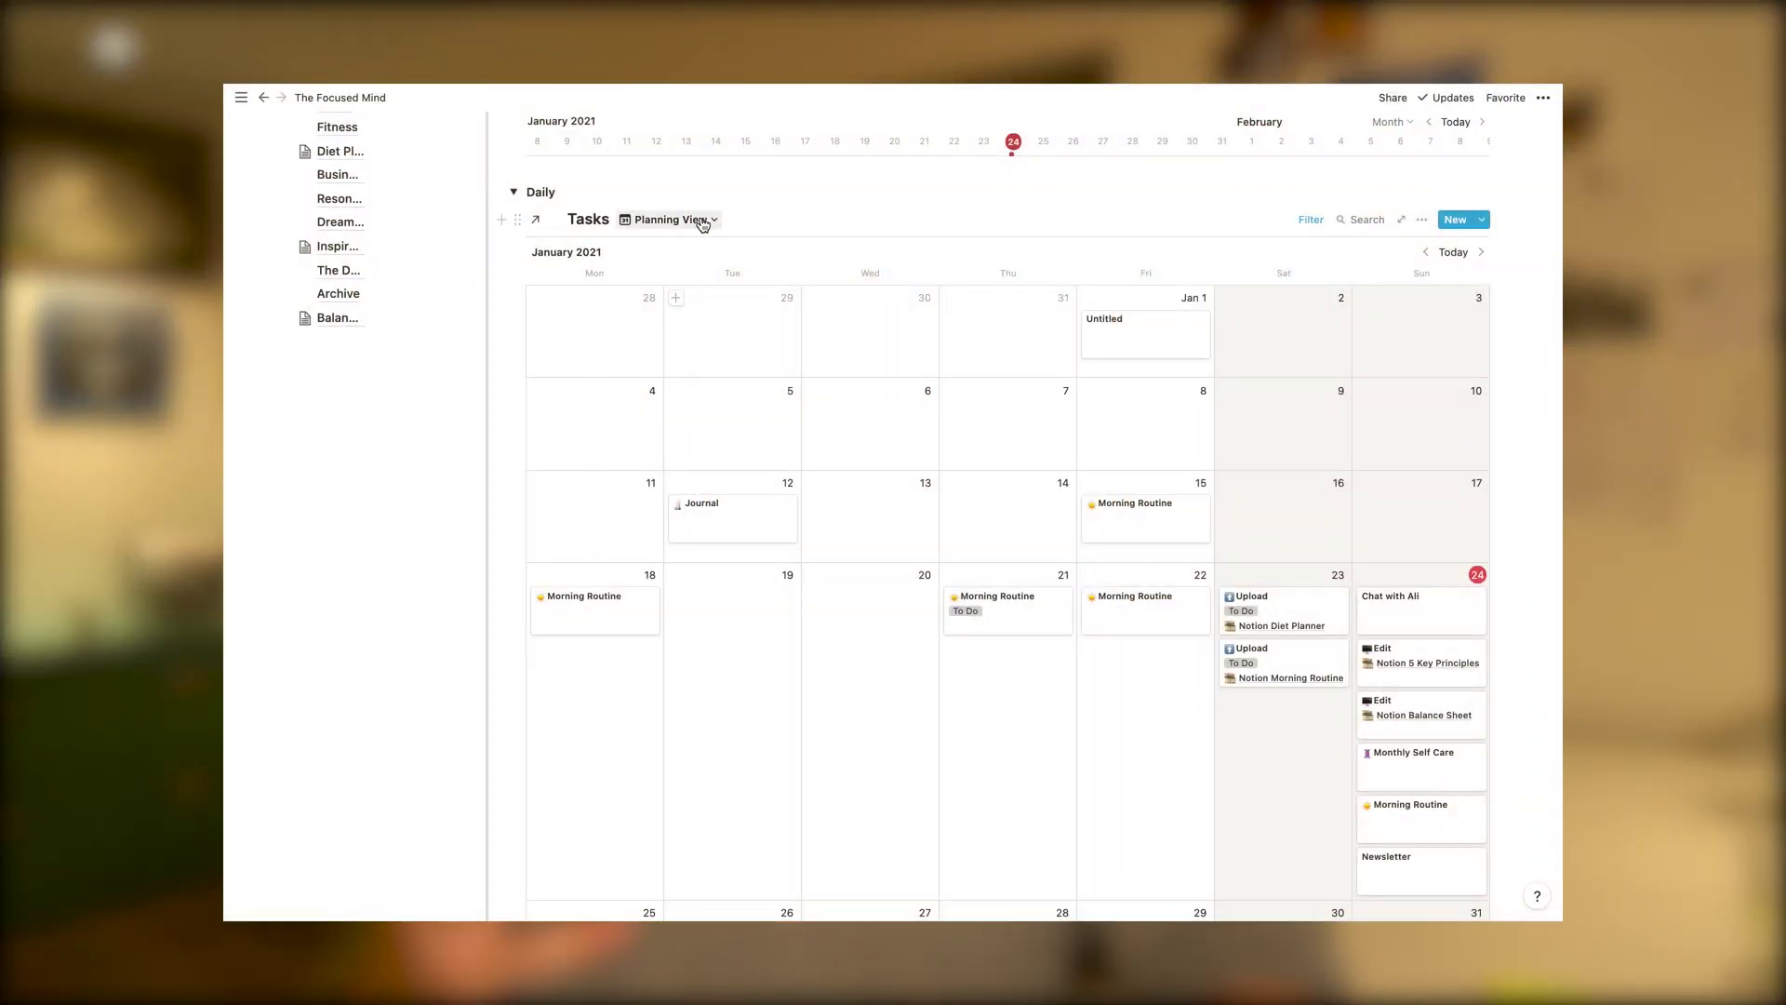
Cycle Tasks through Table, Daily, Morning Routine and Planning views, then pick Board for a new view
{"action": "left_click", "coordinate": [703, 223]}
{"action": "left_click", "coordinate": [663, 274]}
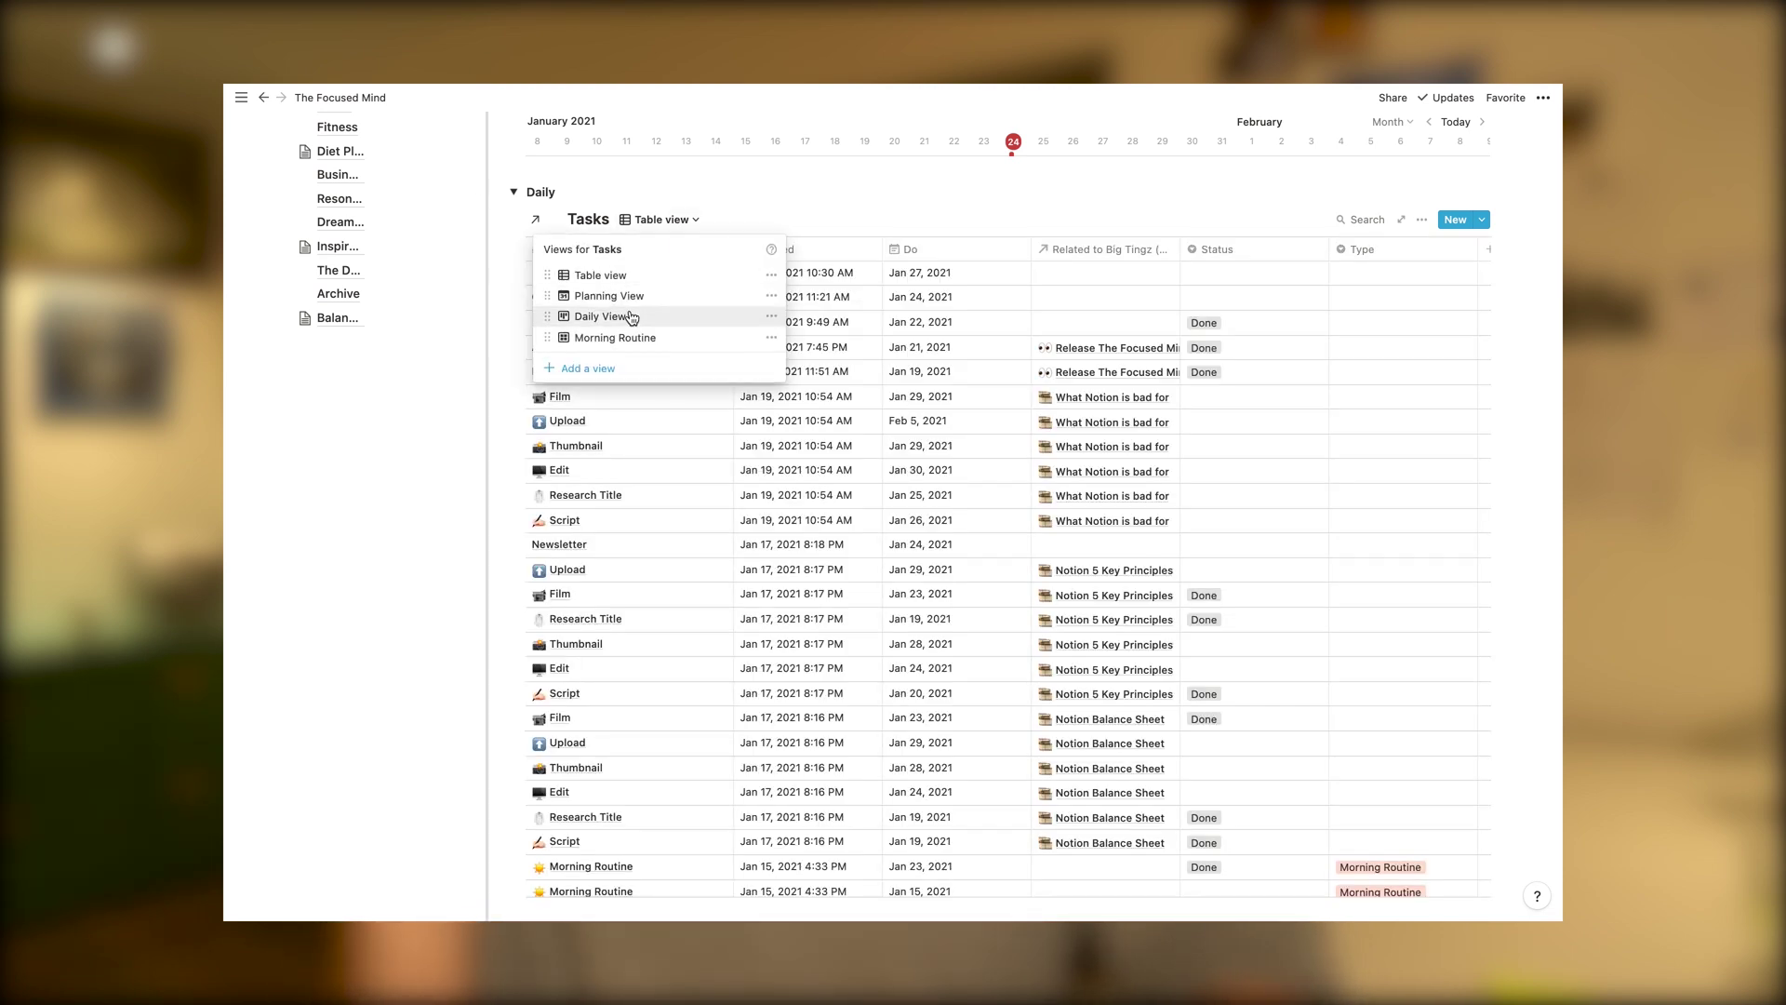
{"action": "left_click", "coordinate": [600, 316]}
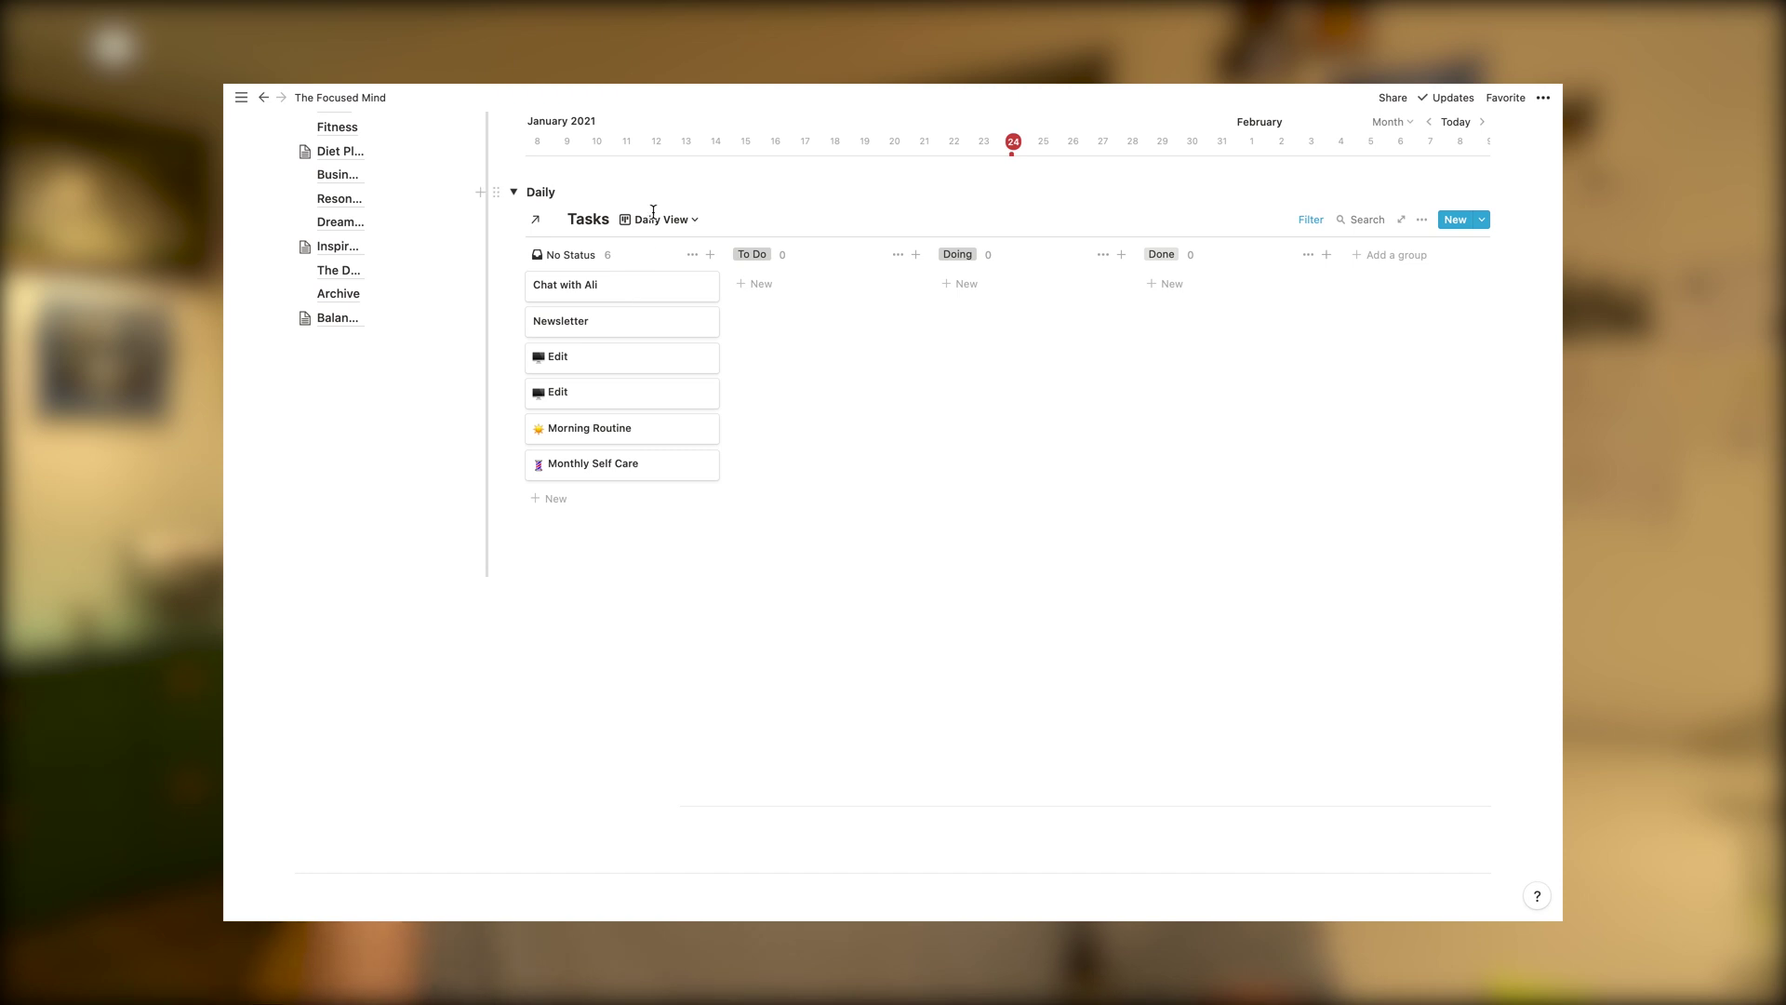
{"action": "left_click", "coordinate": [656, 223]}
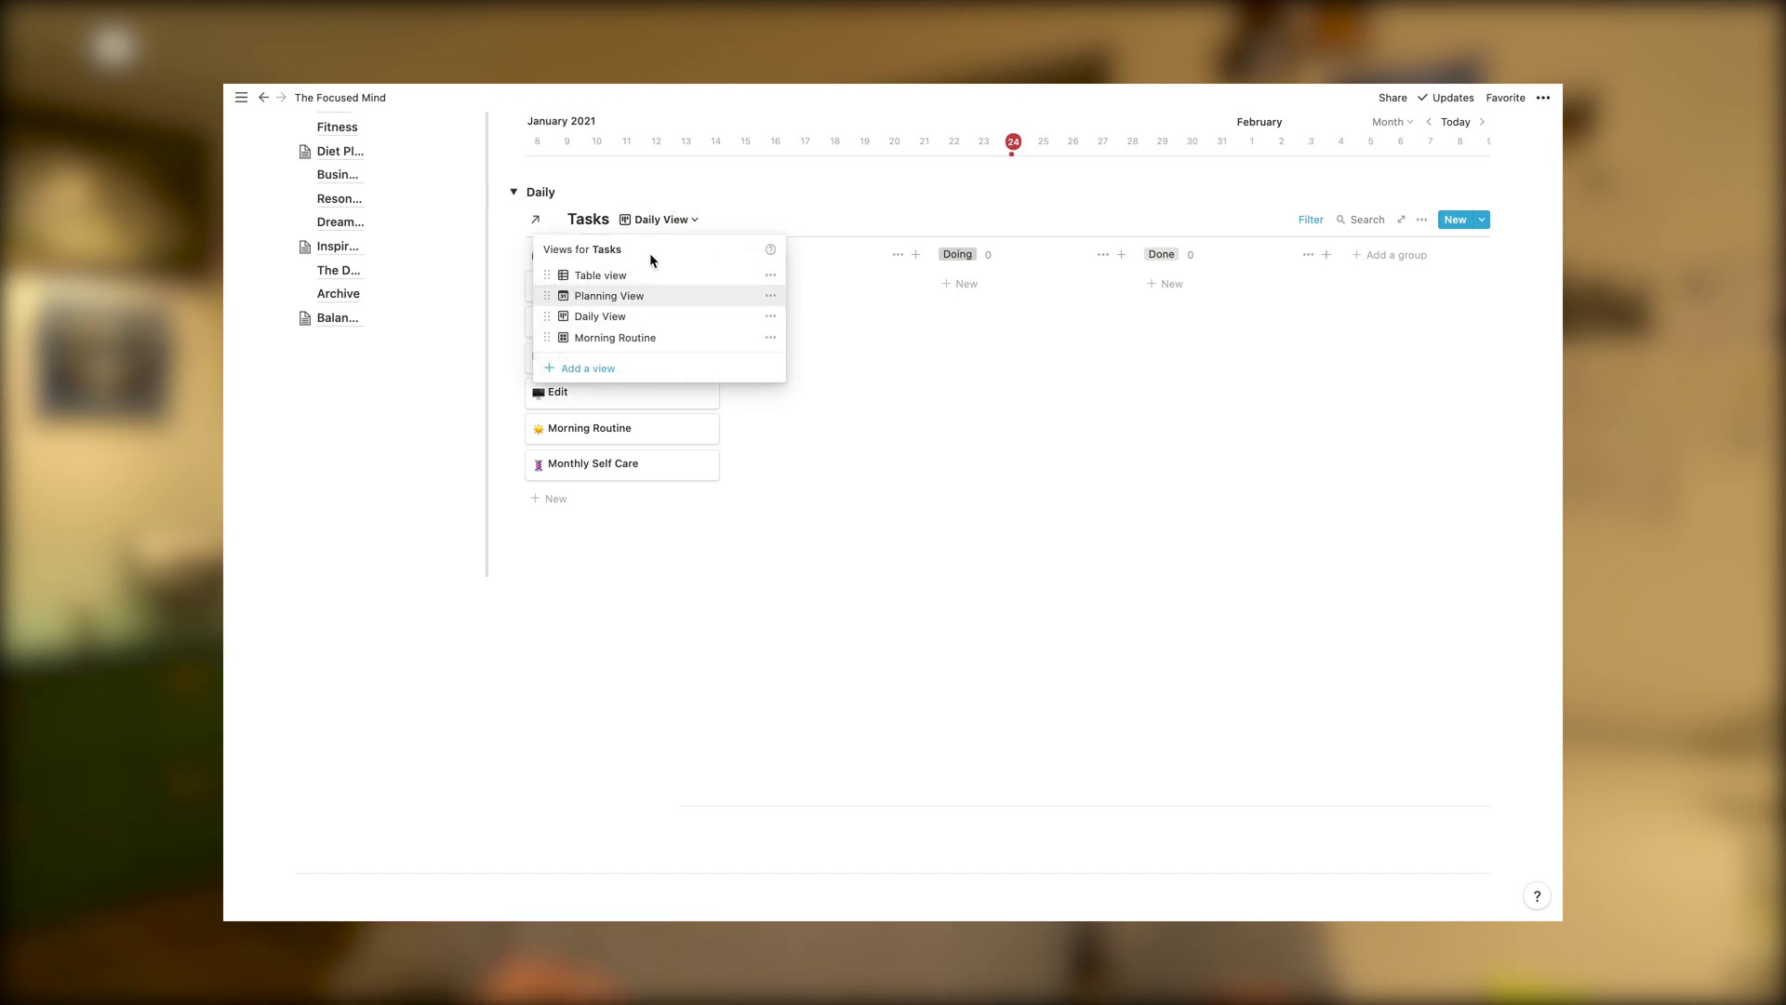
{"action": "left_click", "coordinate": [632, 336]}
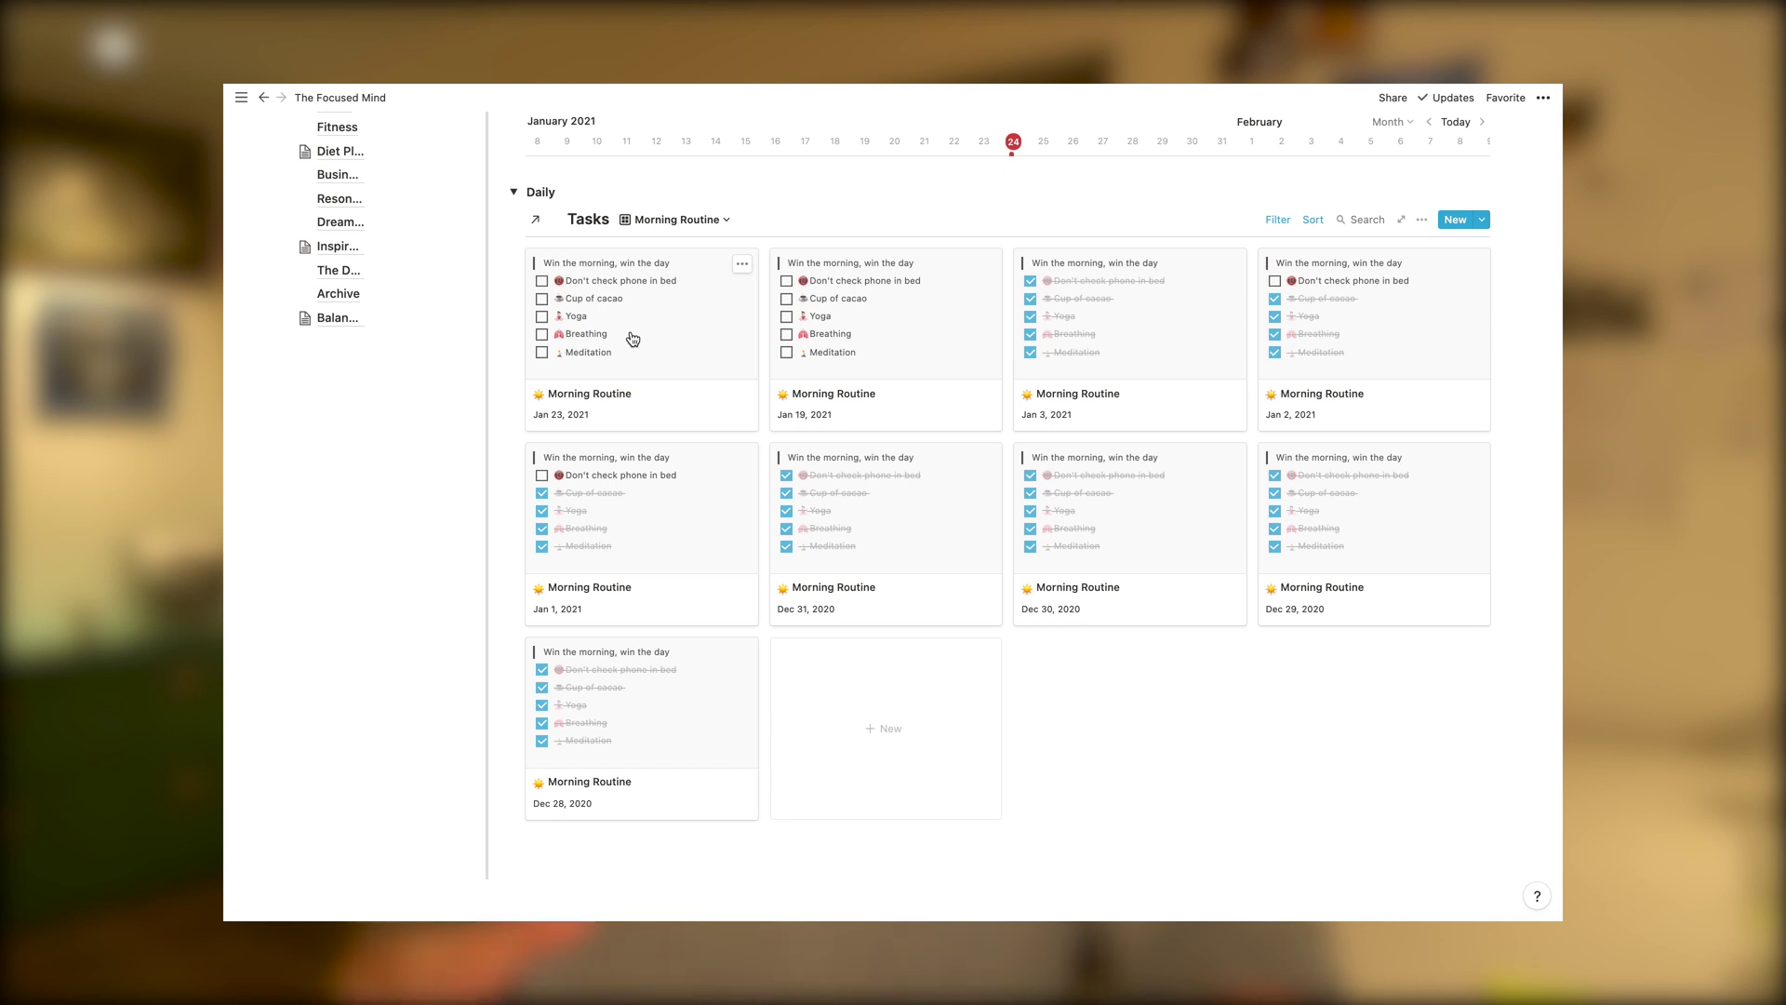
{"action": "left_click", "coordinate": [670, 220]}
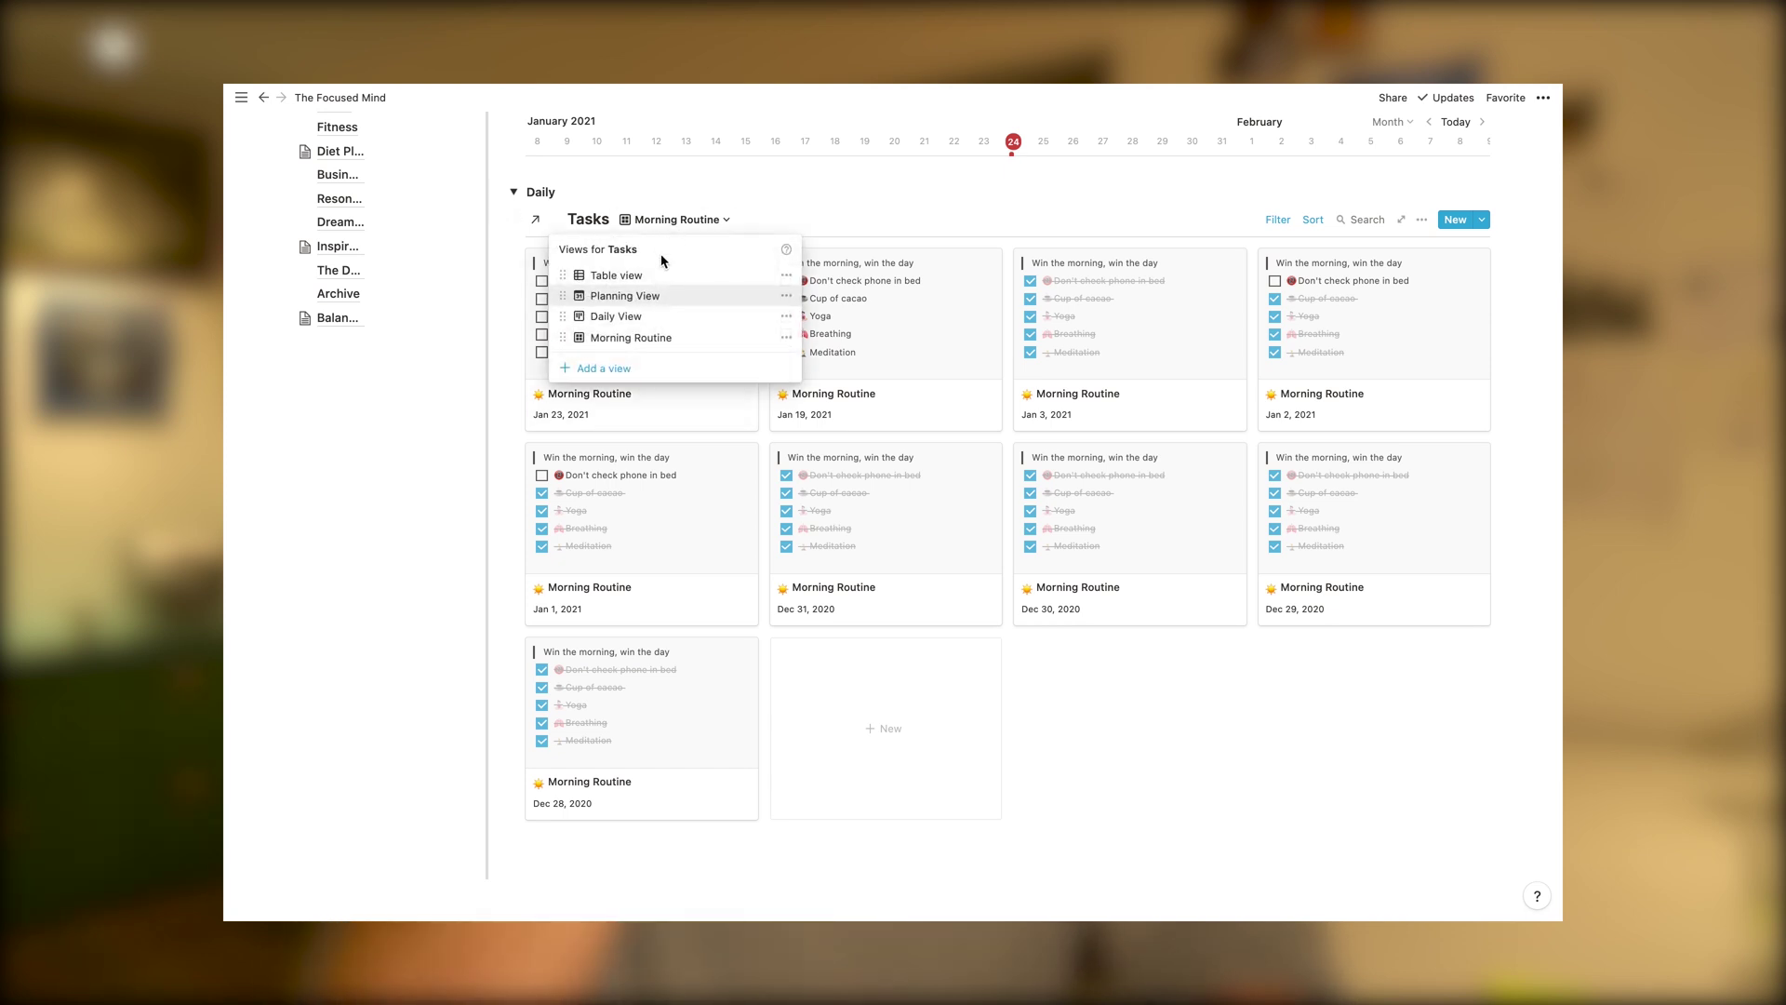
{"action": "left_click", "coordinate": [631, 296]}
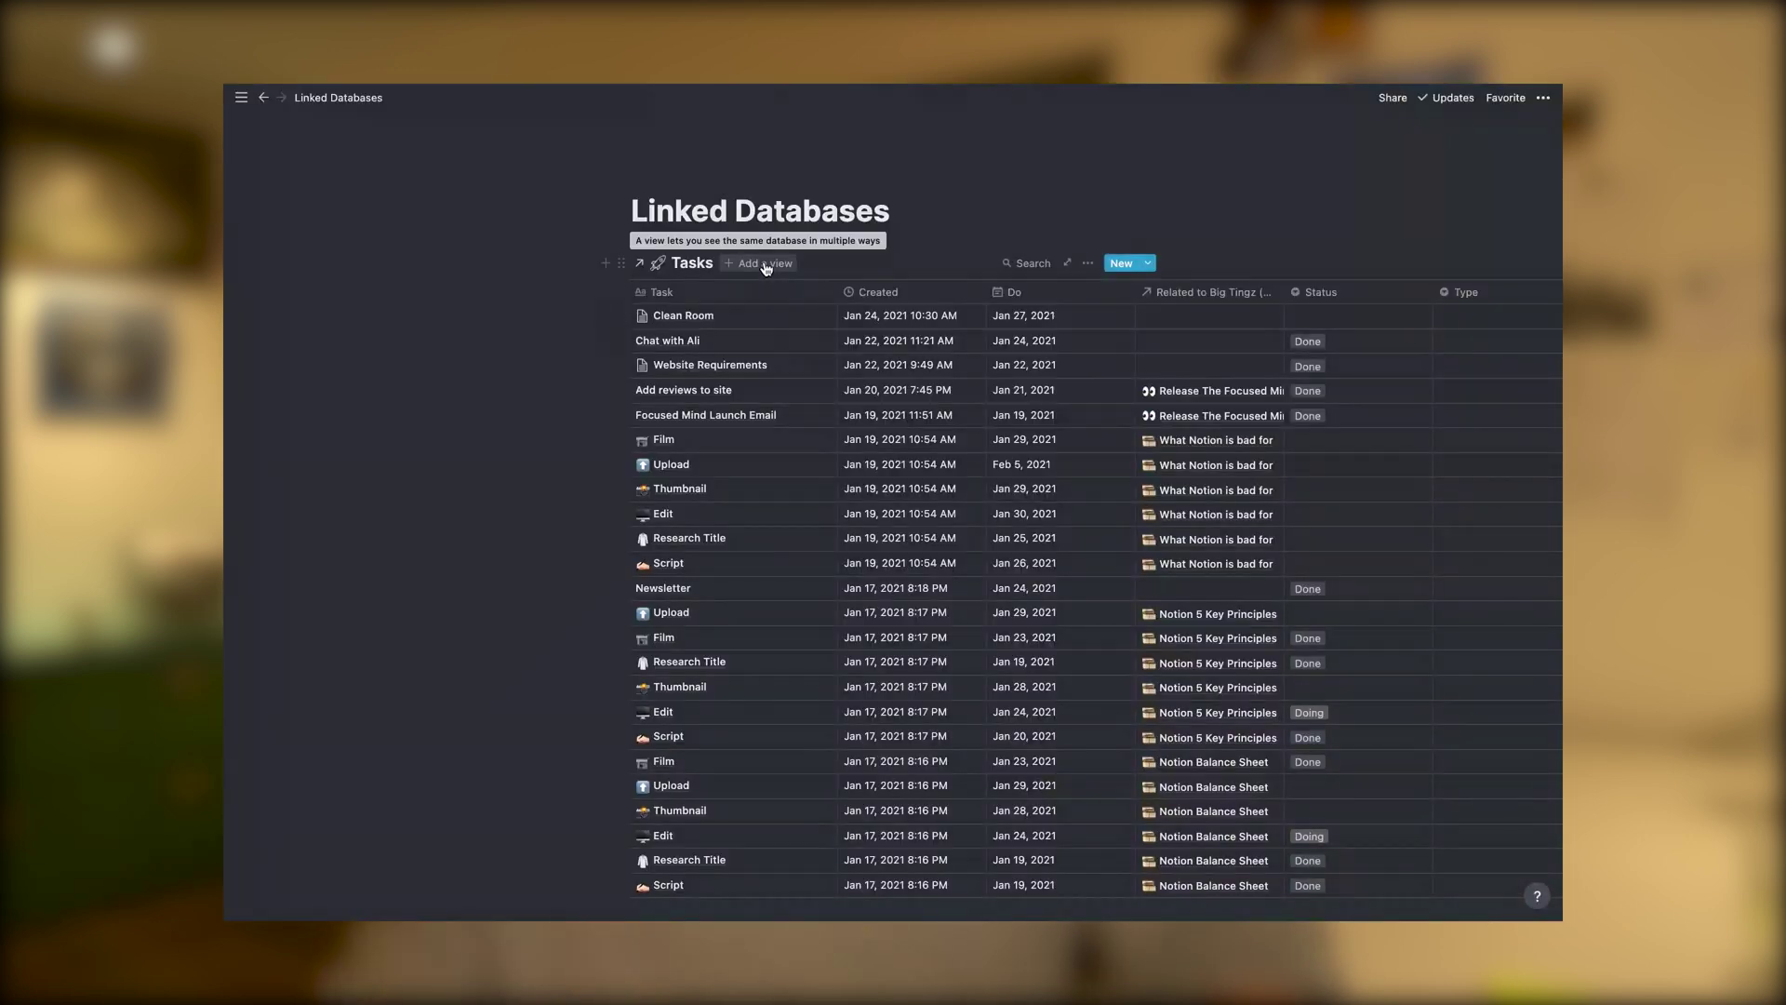
{"action": "left_click", "coordinate": [759, 263]}
{"action": "left_click", "coordinate": [744, 383]}
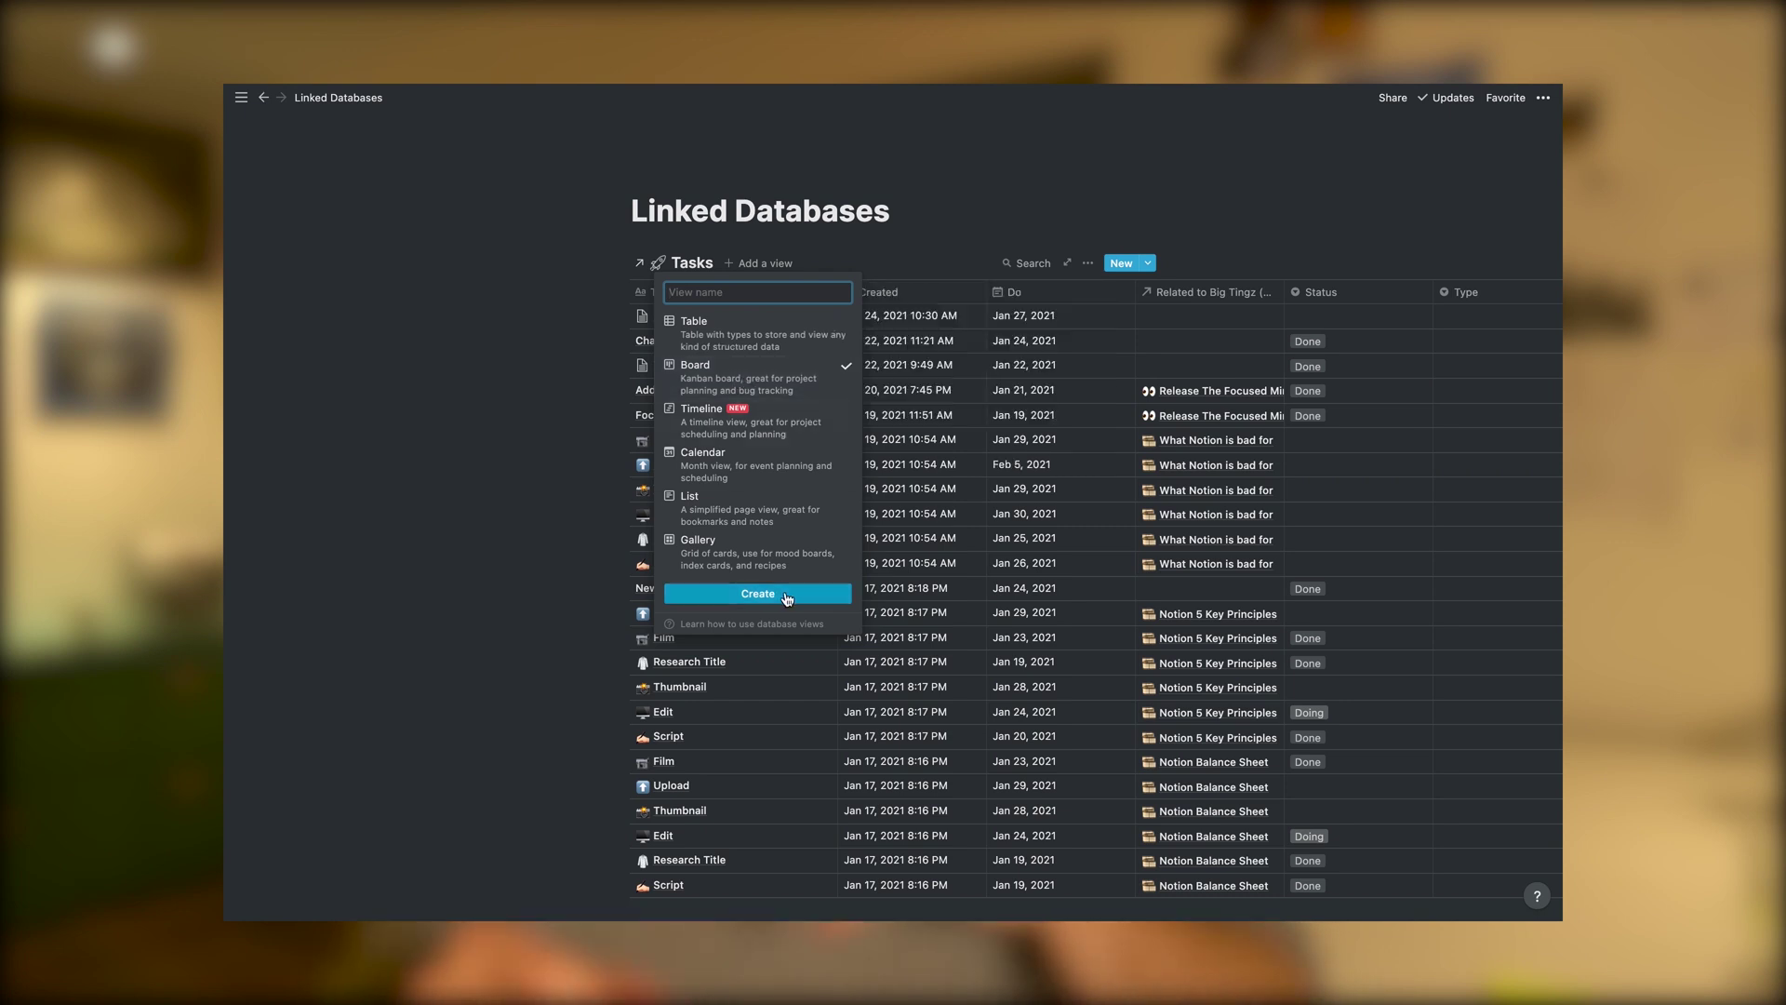
Create the Tasks board view, filtered to show only tasks whose Do date is Today
{"action": "left_click", "coordinate": [779, 595]}
{"action": "left_click", "coordinate": [1086, 264]}
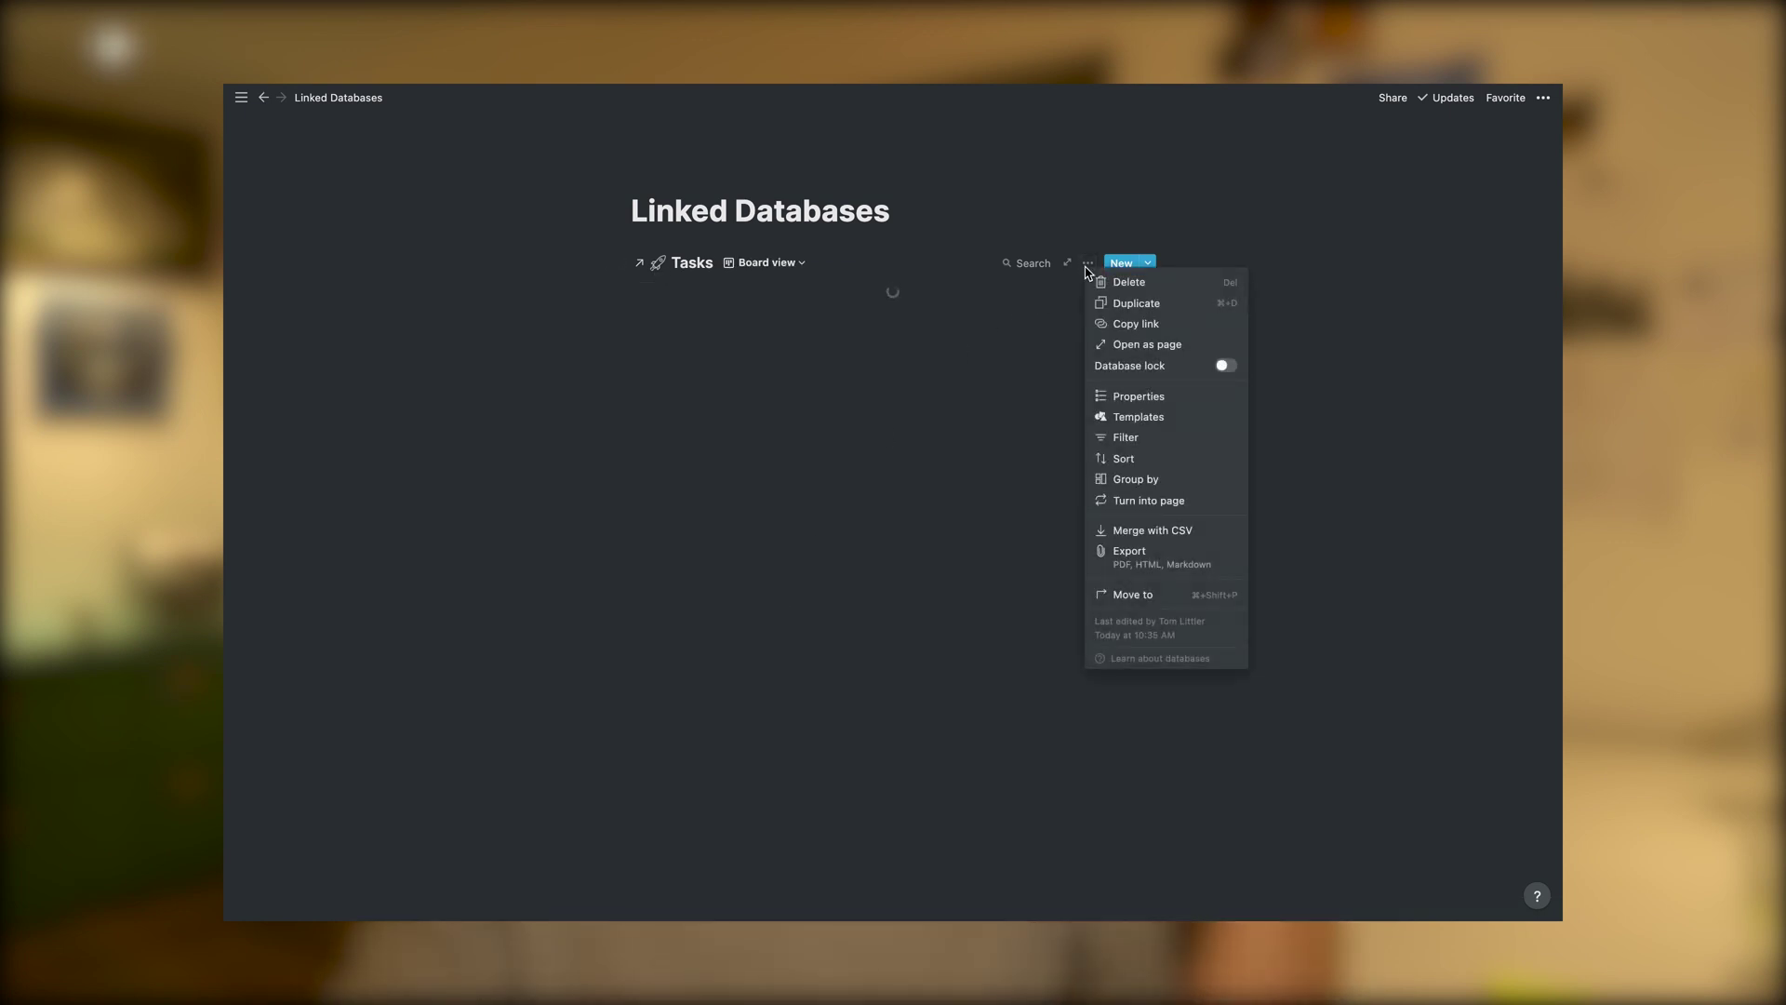
{"action": "left_click", "coordinate": [1121, 439]}
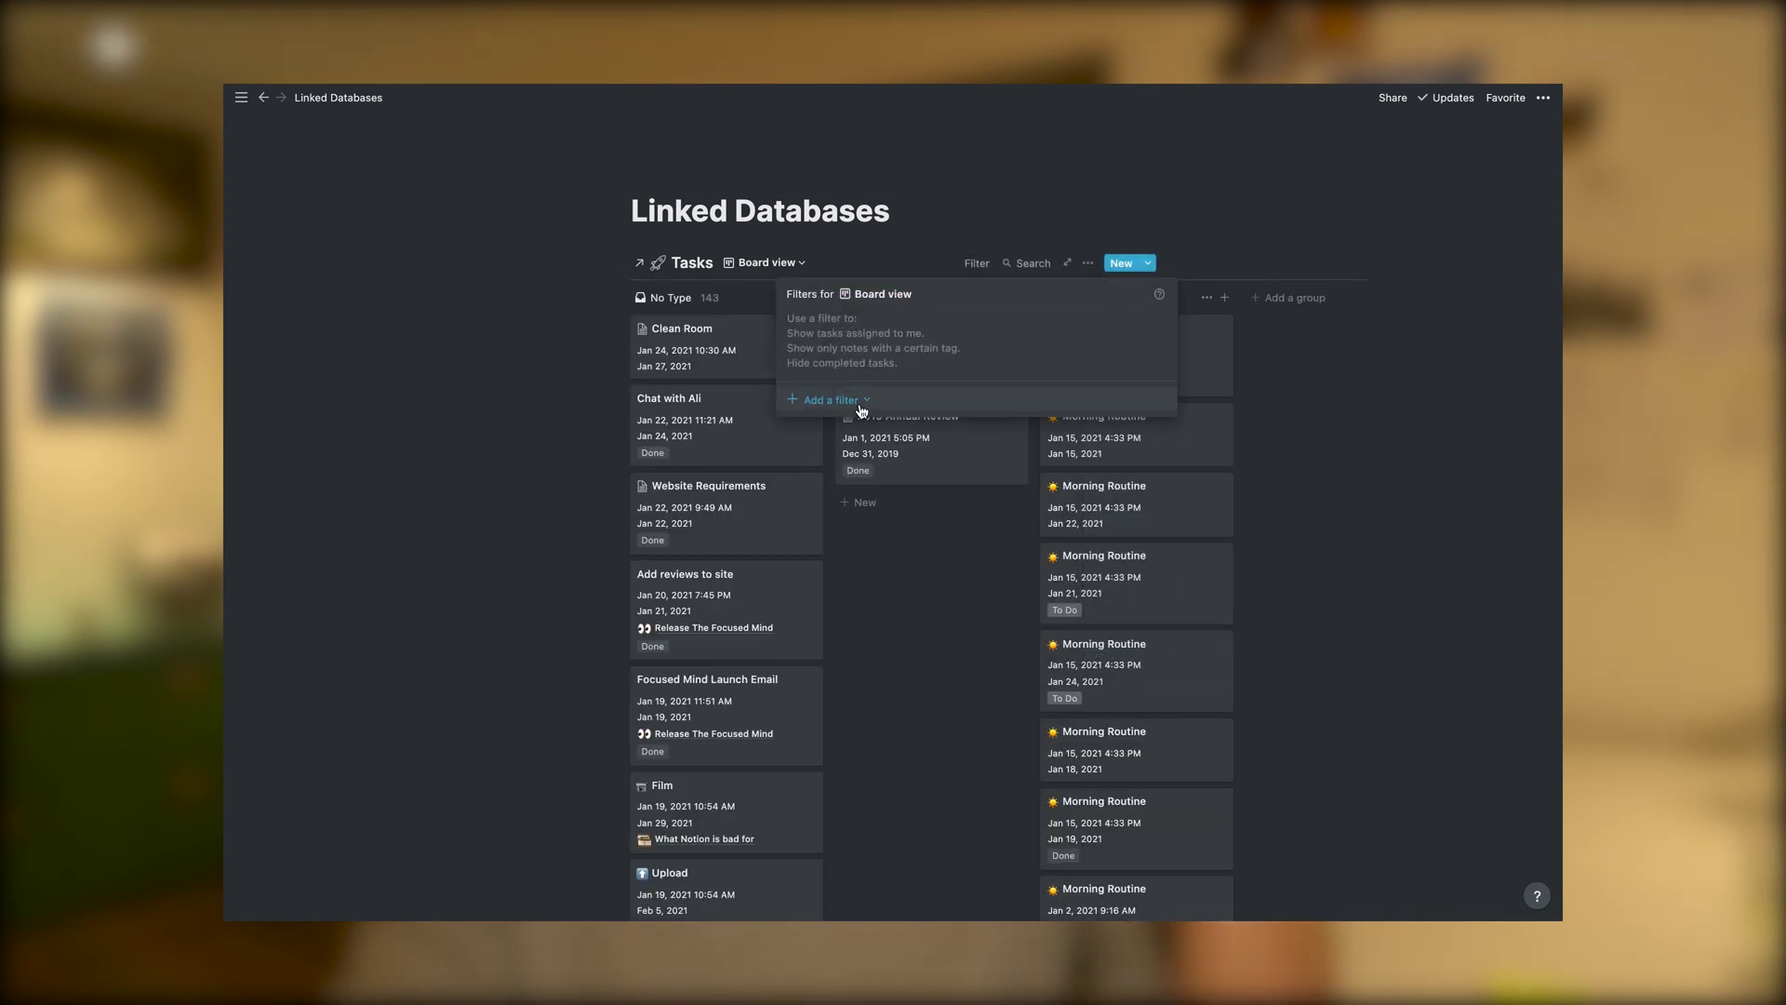
{"action": "left_click", "coordinate": [837, 427]}
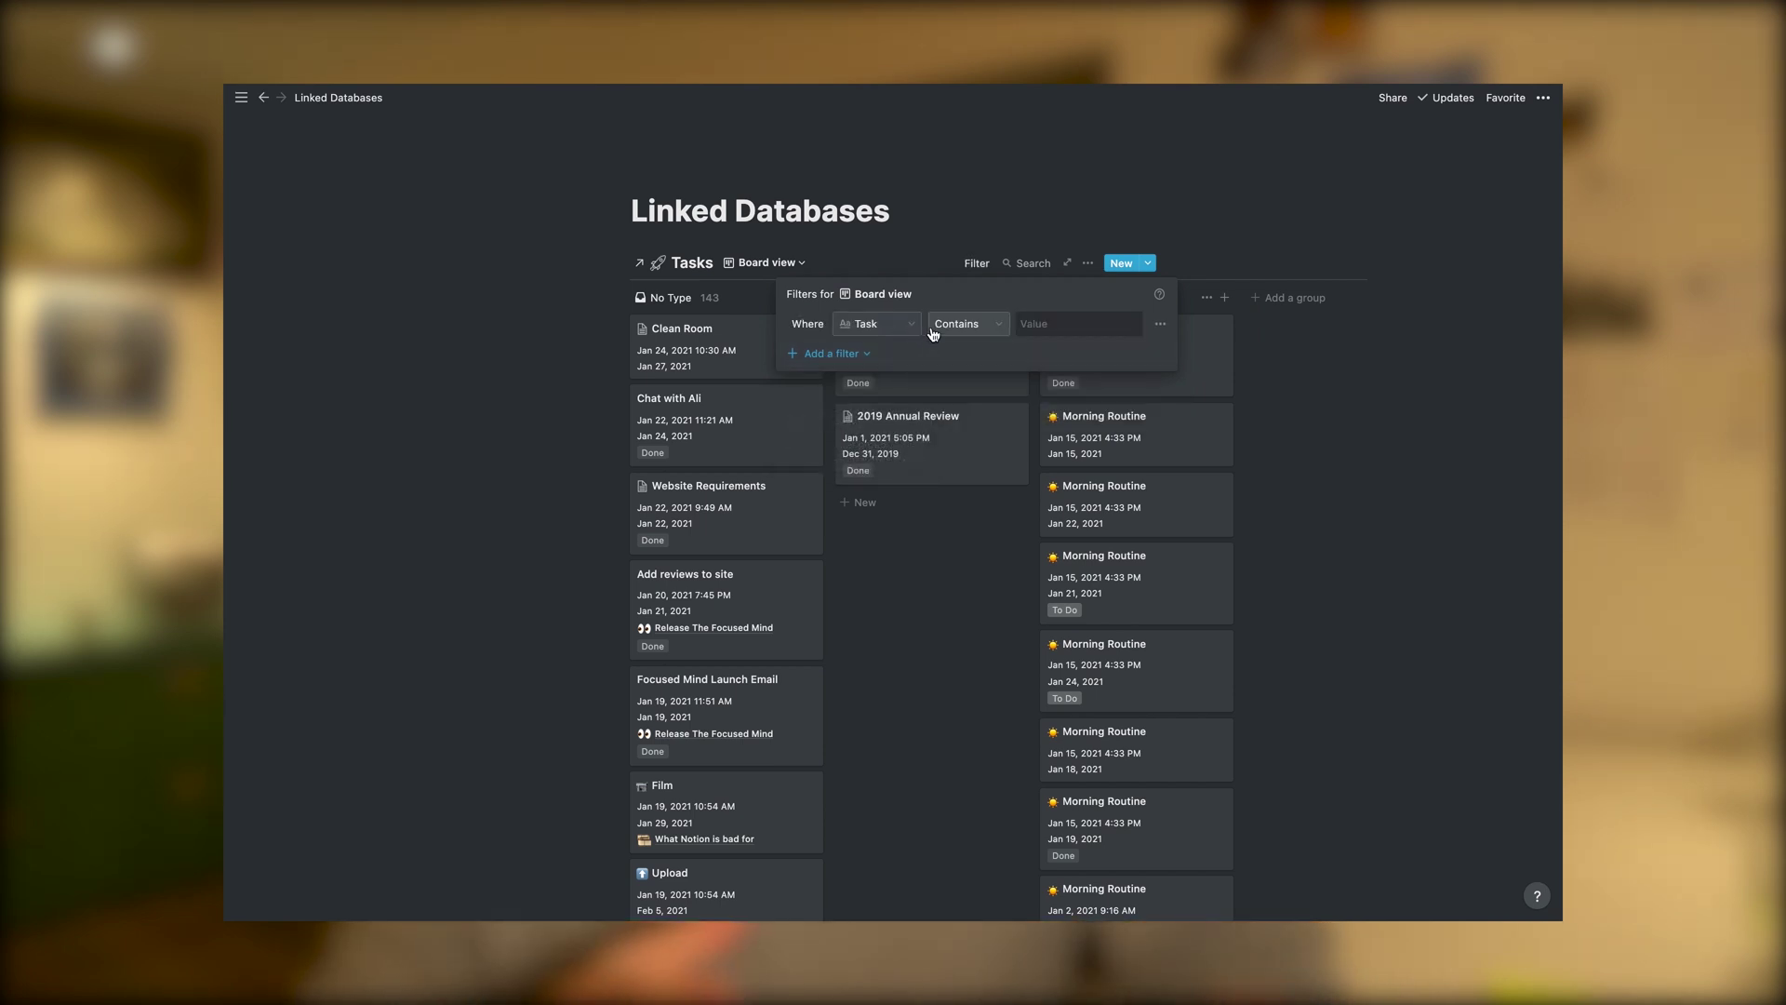
{"action": "left_click", "coordinate": [879, 323]}
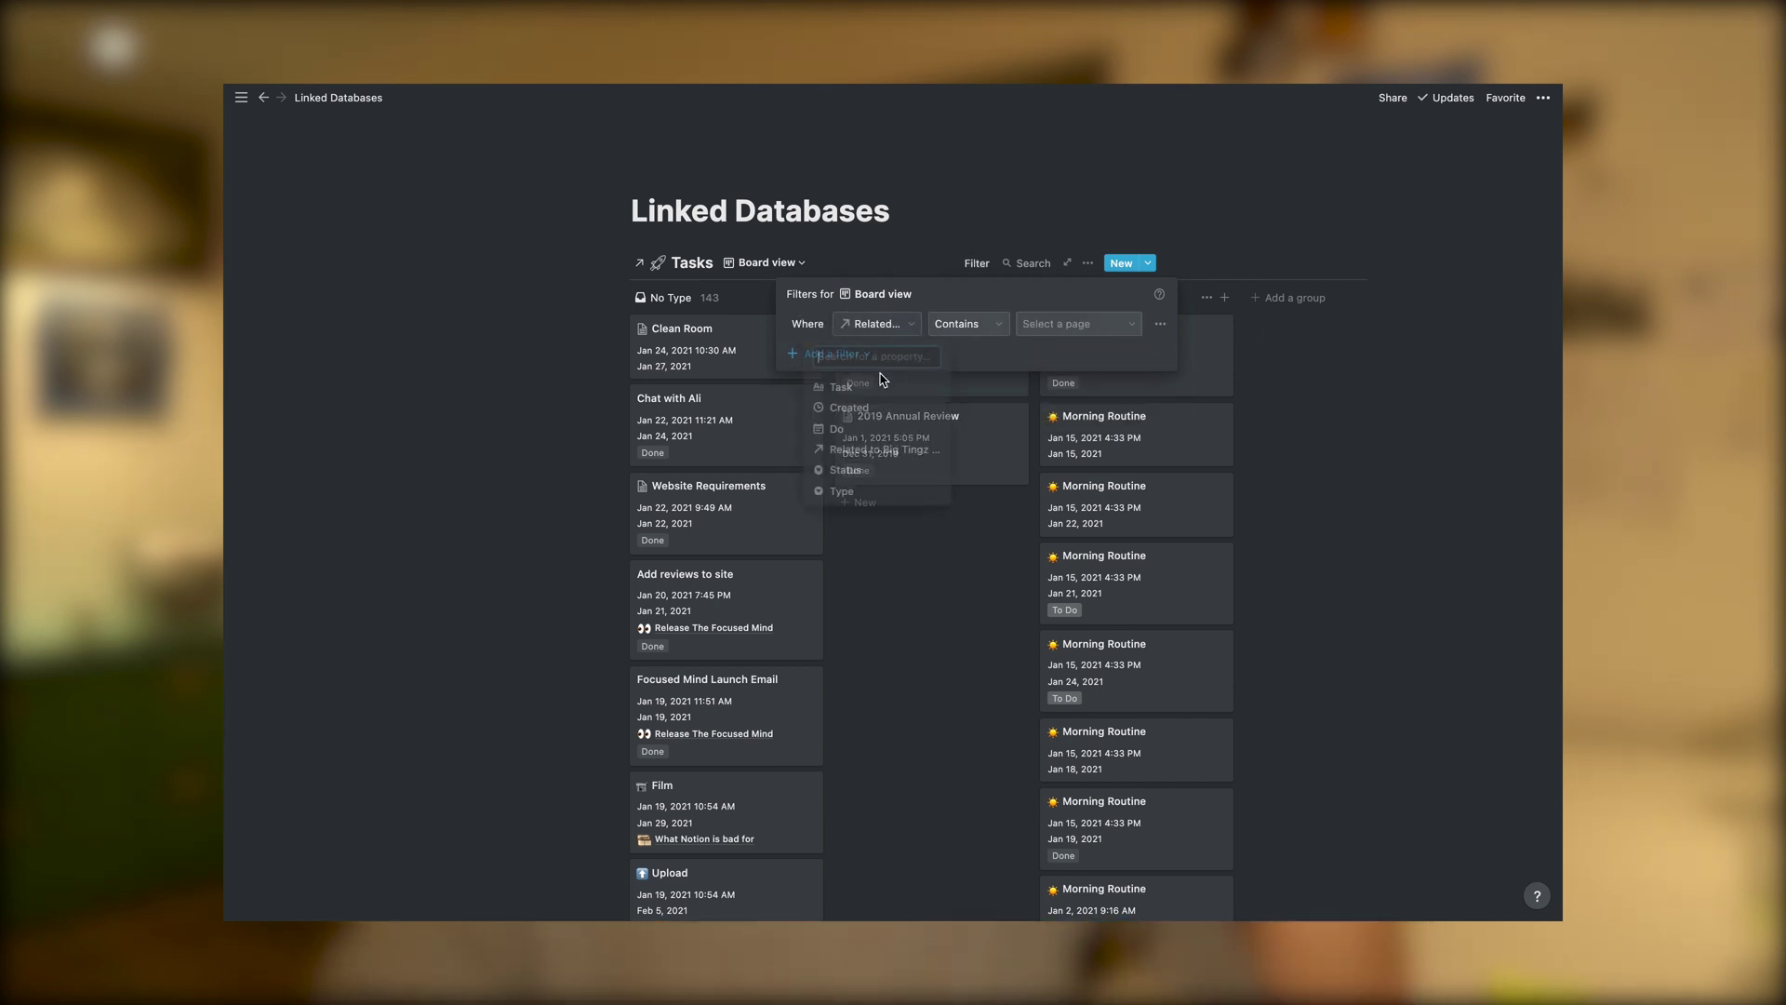
{"action": "left_click", "coordinate": [857, 428]}
{"action": "left_click", "coordinate": [1099, 326]}
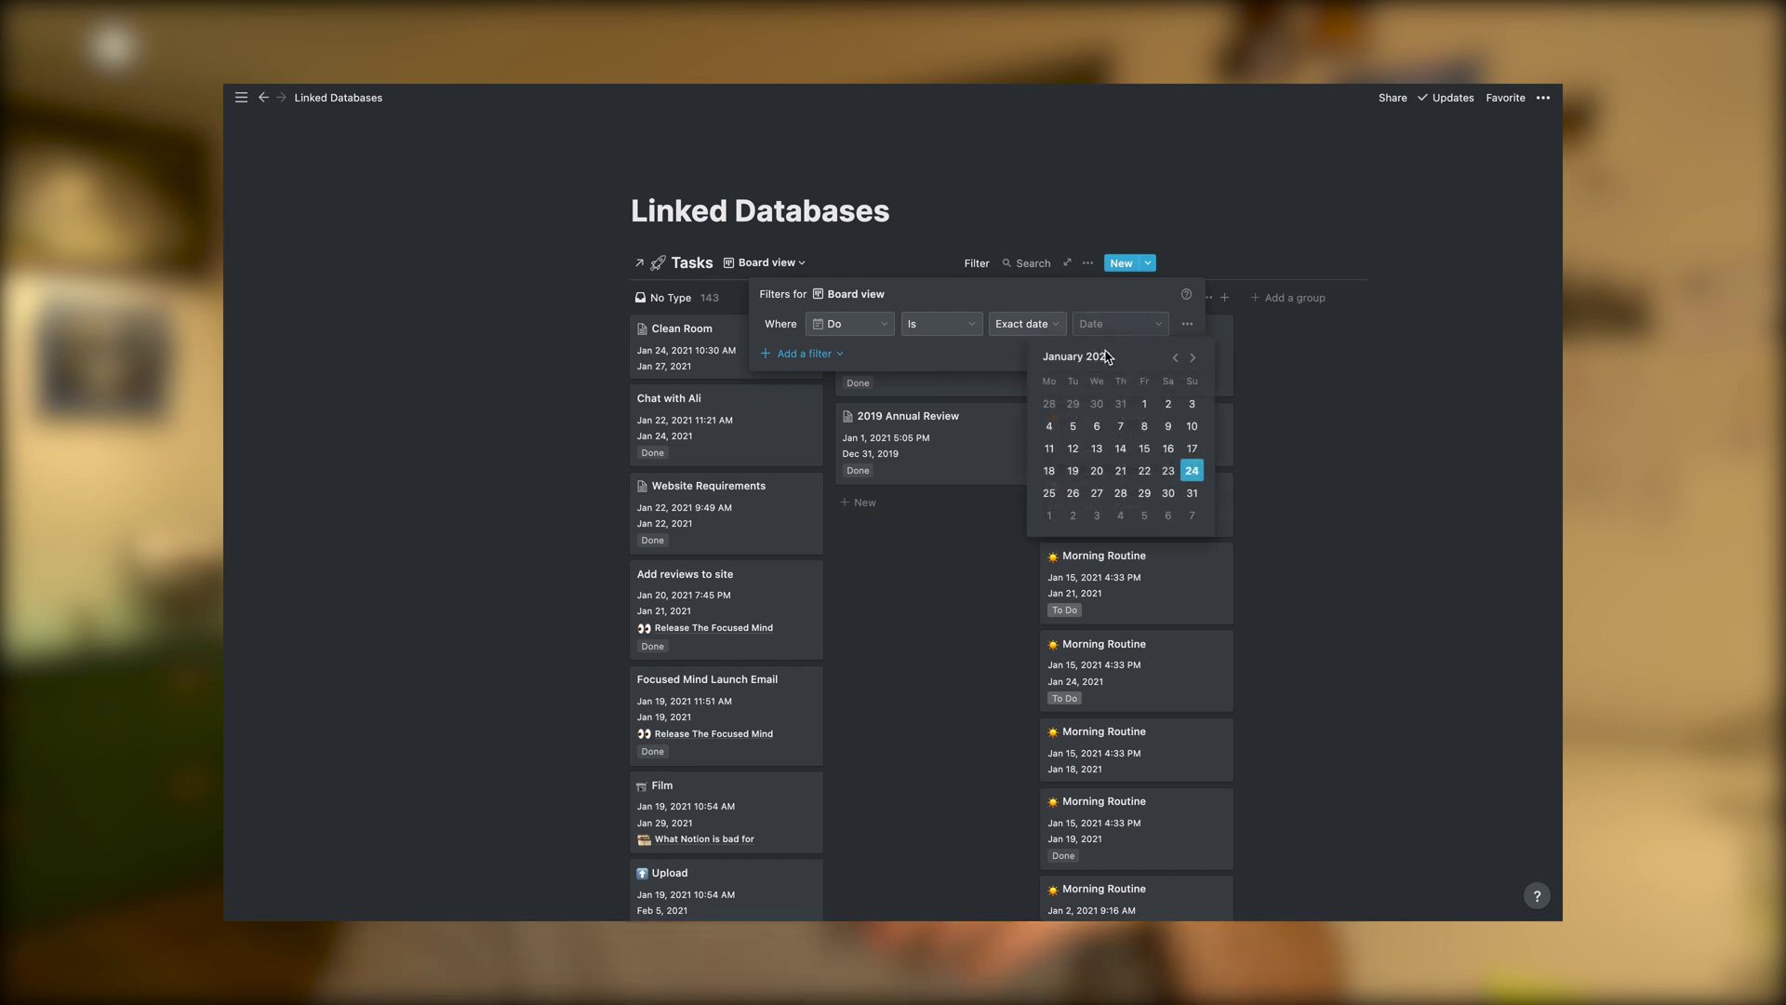
{"action": "key", "text": "Escape"}
{"action": "left_click", "coordinate": [1012, 371]}
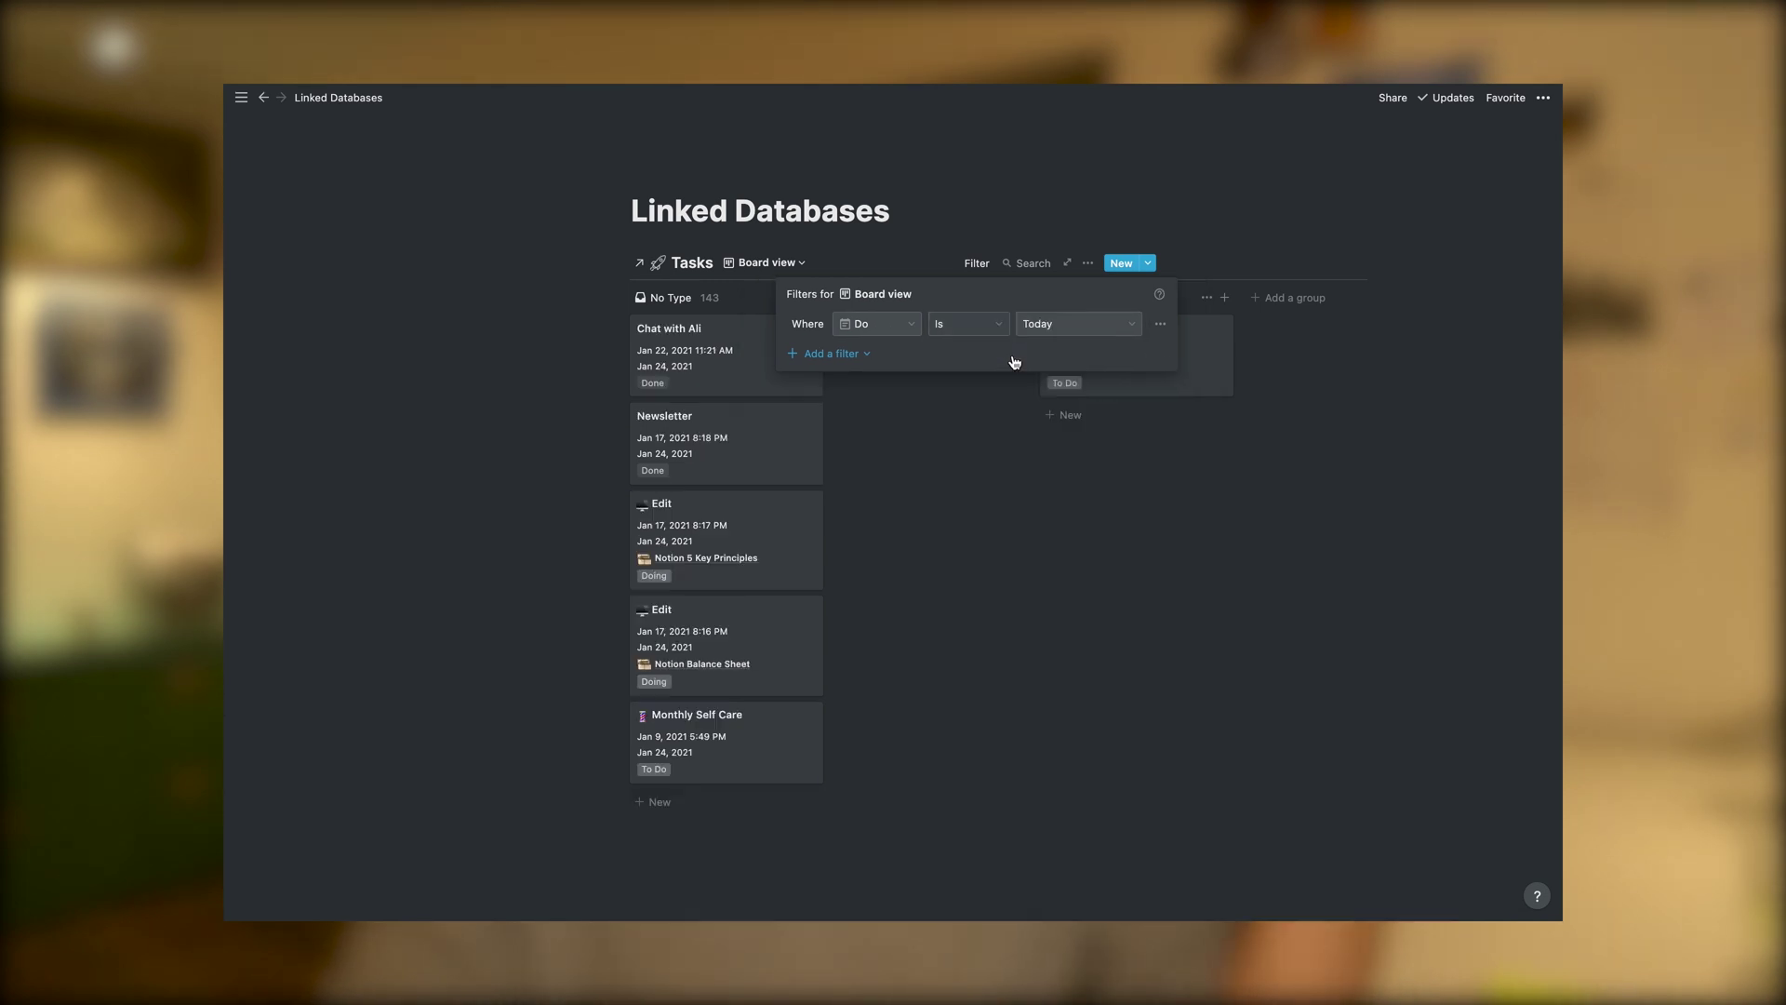
{"action": "left_click", "coordinate": [837, 825]}
{"action": "scroll", "coordinate": [836, 826], "scroll_direction": "down", "scroll_amount": 2}
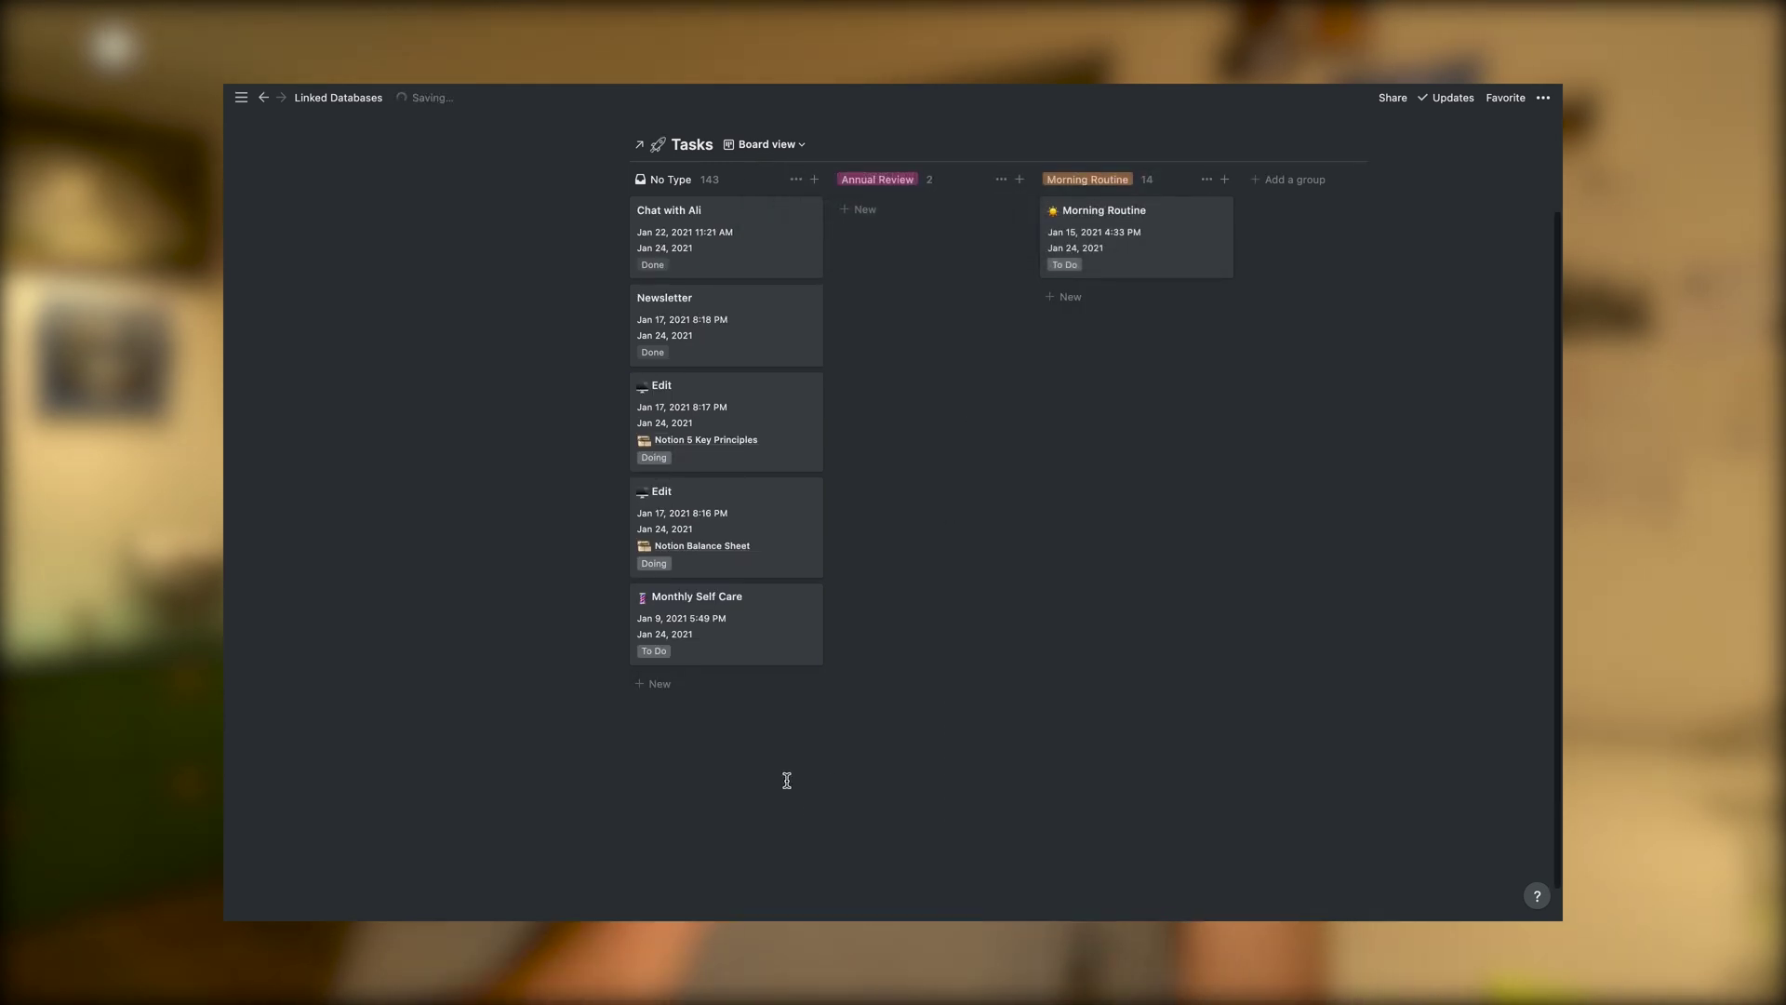
{"action": "scroll", "coordinate": [800, 790], "scroll_direction": "up", "scroll_amount": 2}
Group the board by Status and paste the Tasks database link below it
{"action": "left_click", "coordinate": [1088, 264]}
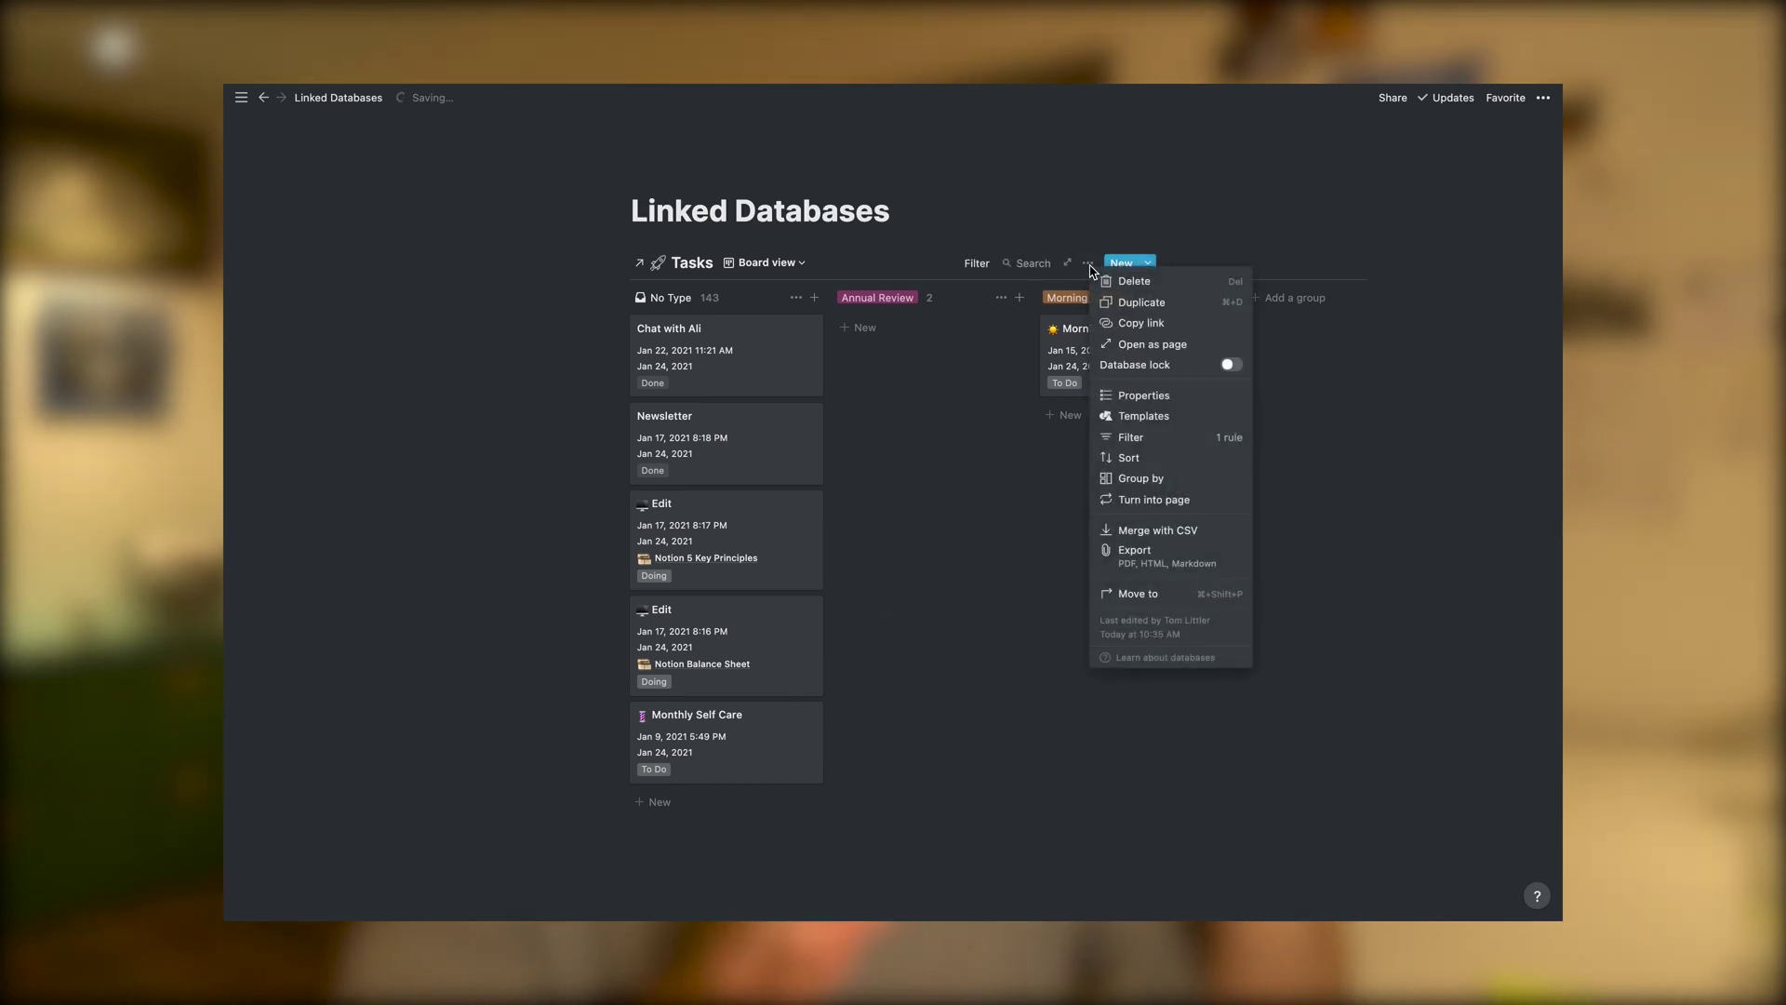
{"action": "left_click", "coordinate": [1148, 478]}
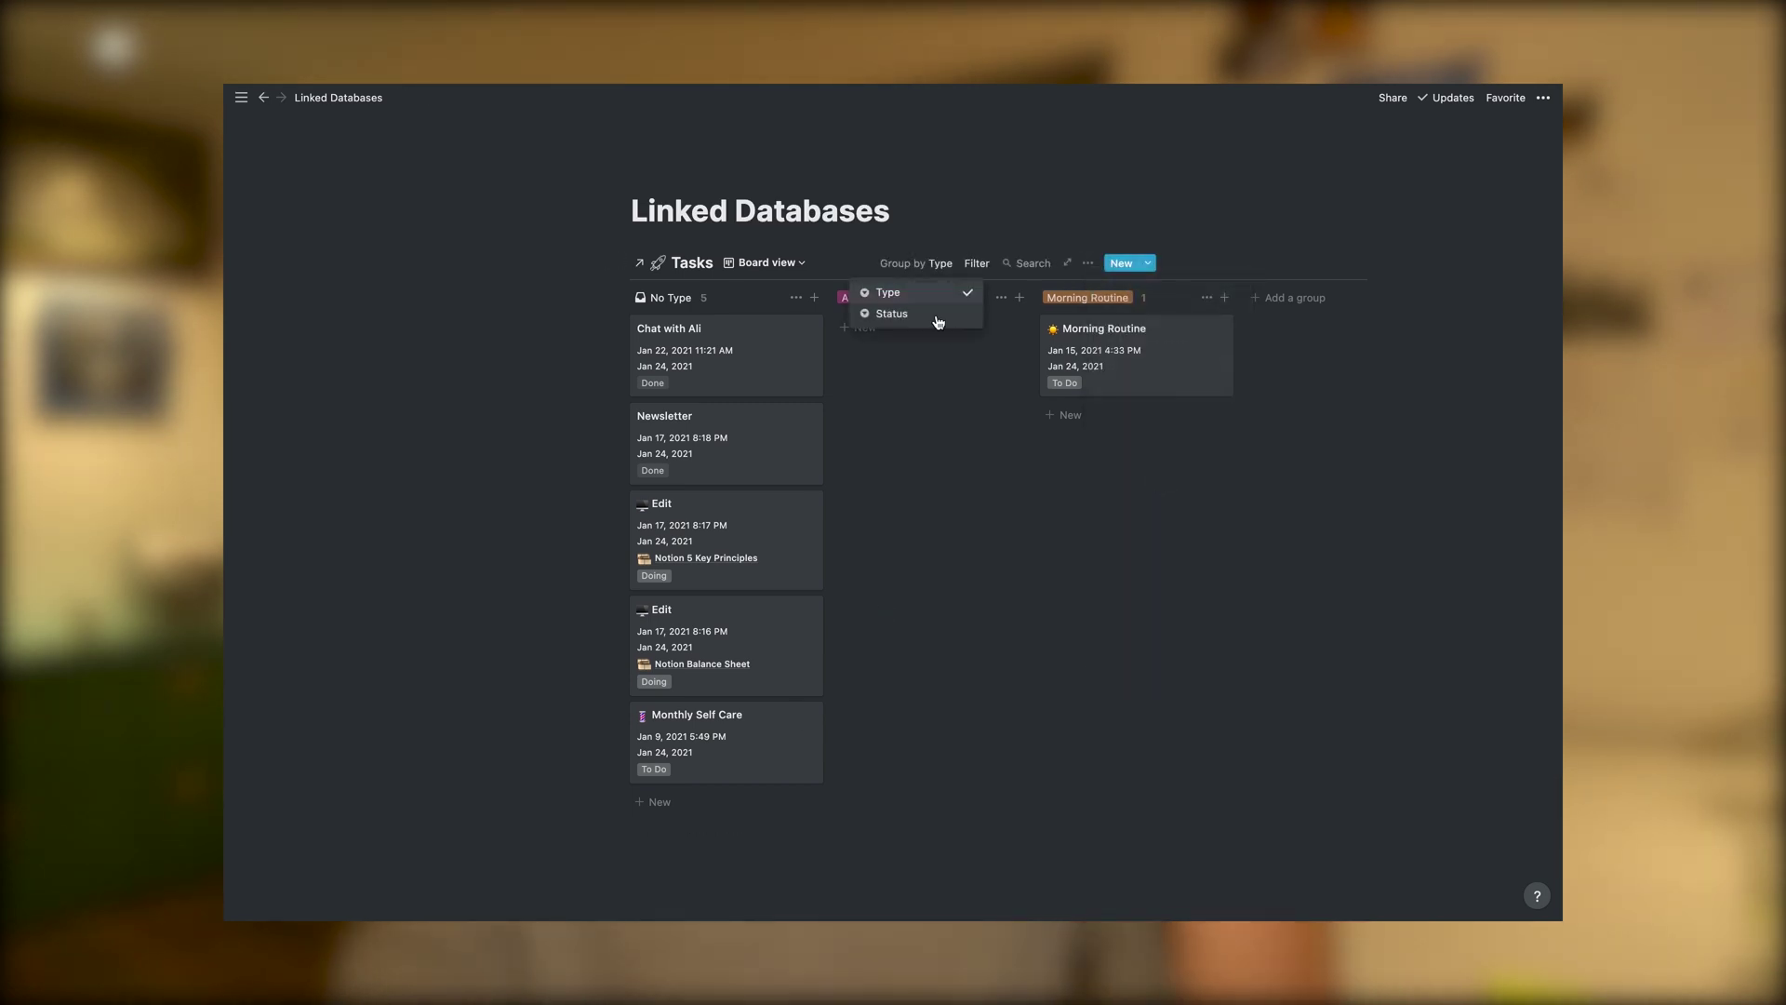
{"action": "left_click", "coordinate": [933, 314]}
{"action": "key", "text": "super+v"}
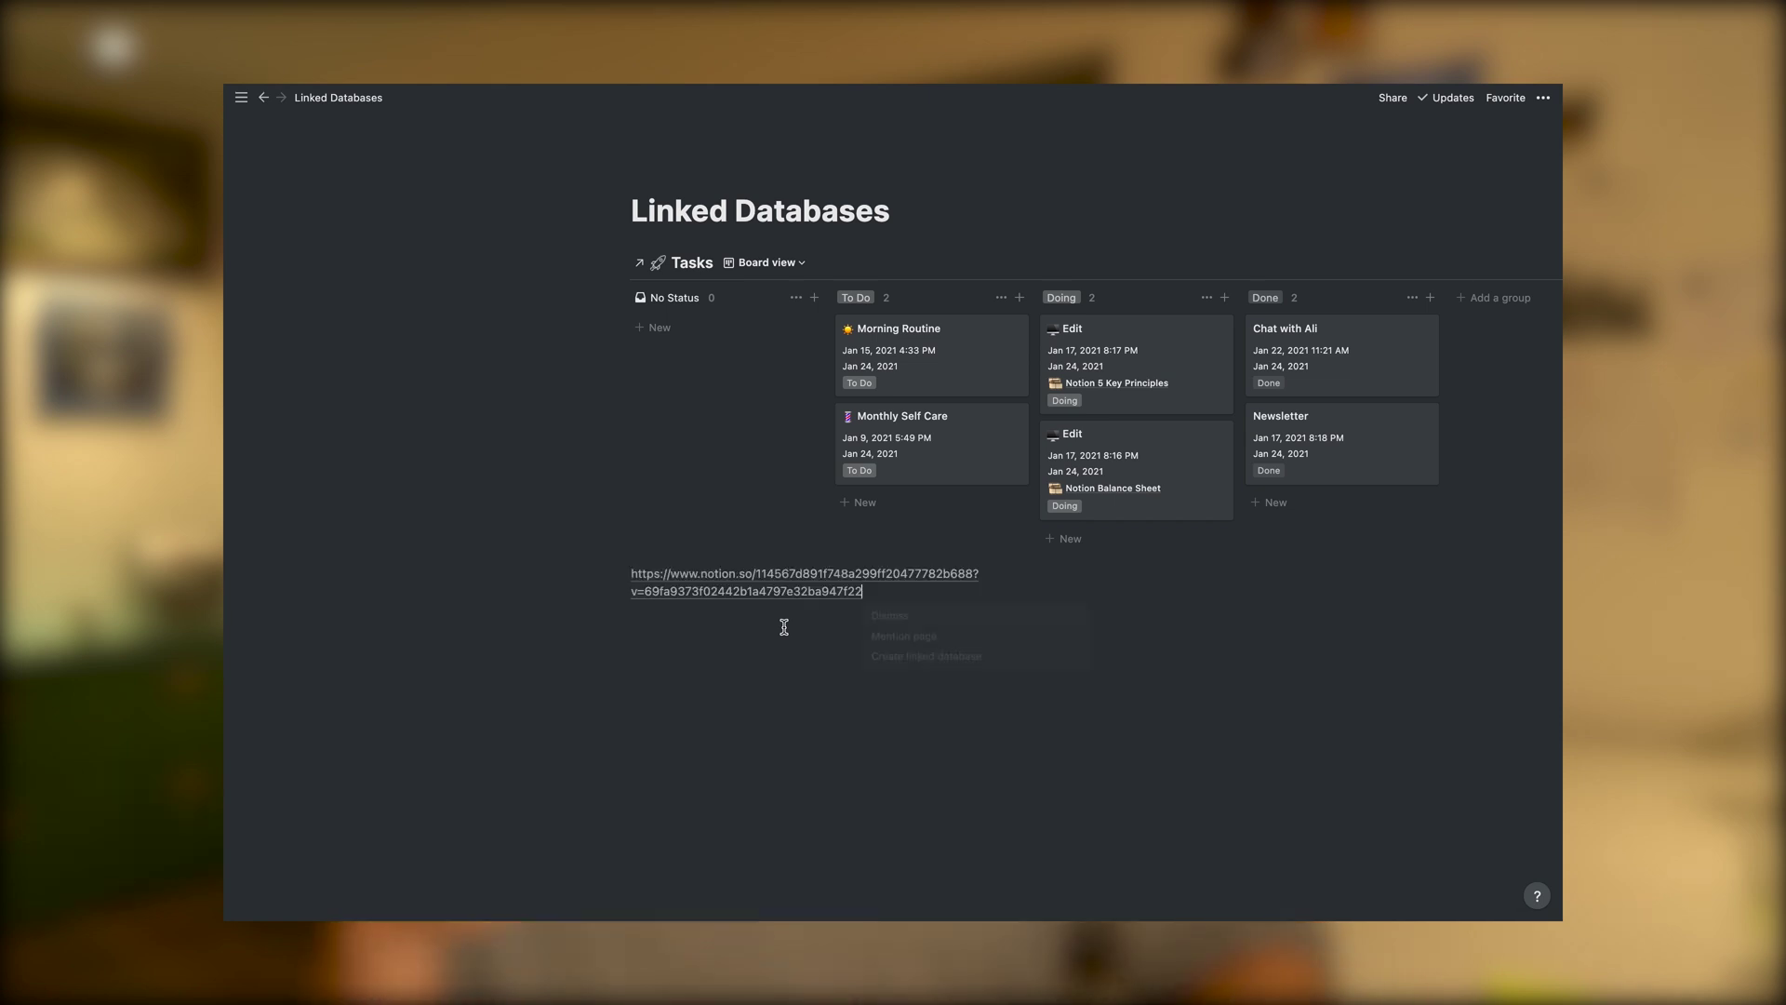
Turn the pasted link into a linked Tasks database shown as a Calendar view
{"action": "left_click", "coordinate": [888, 662]}
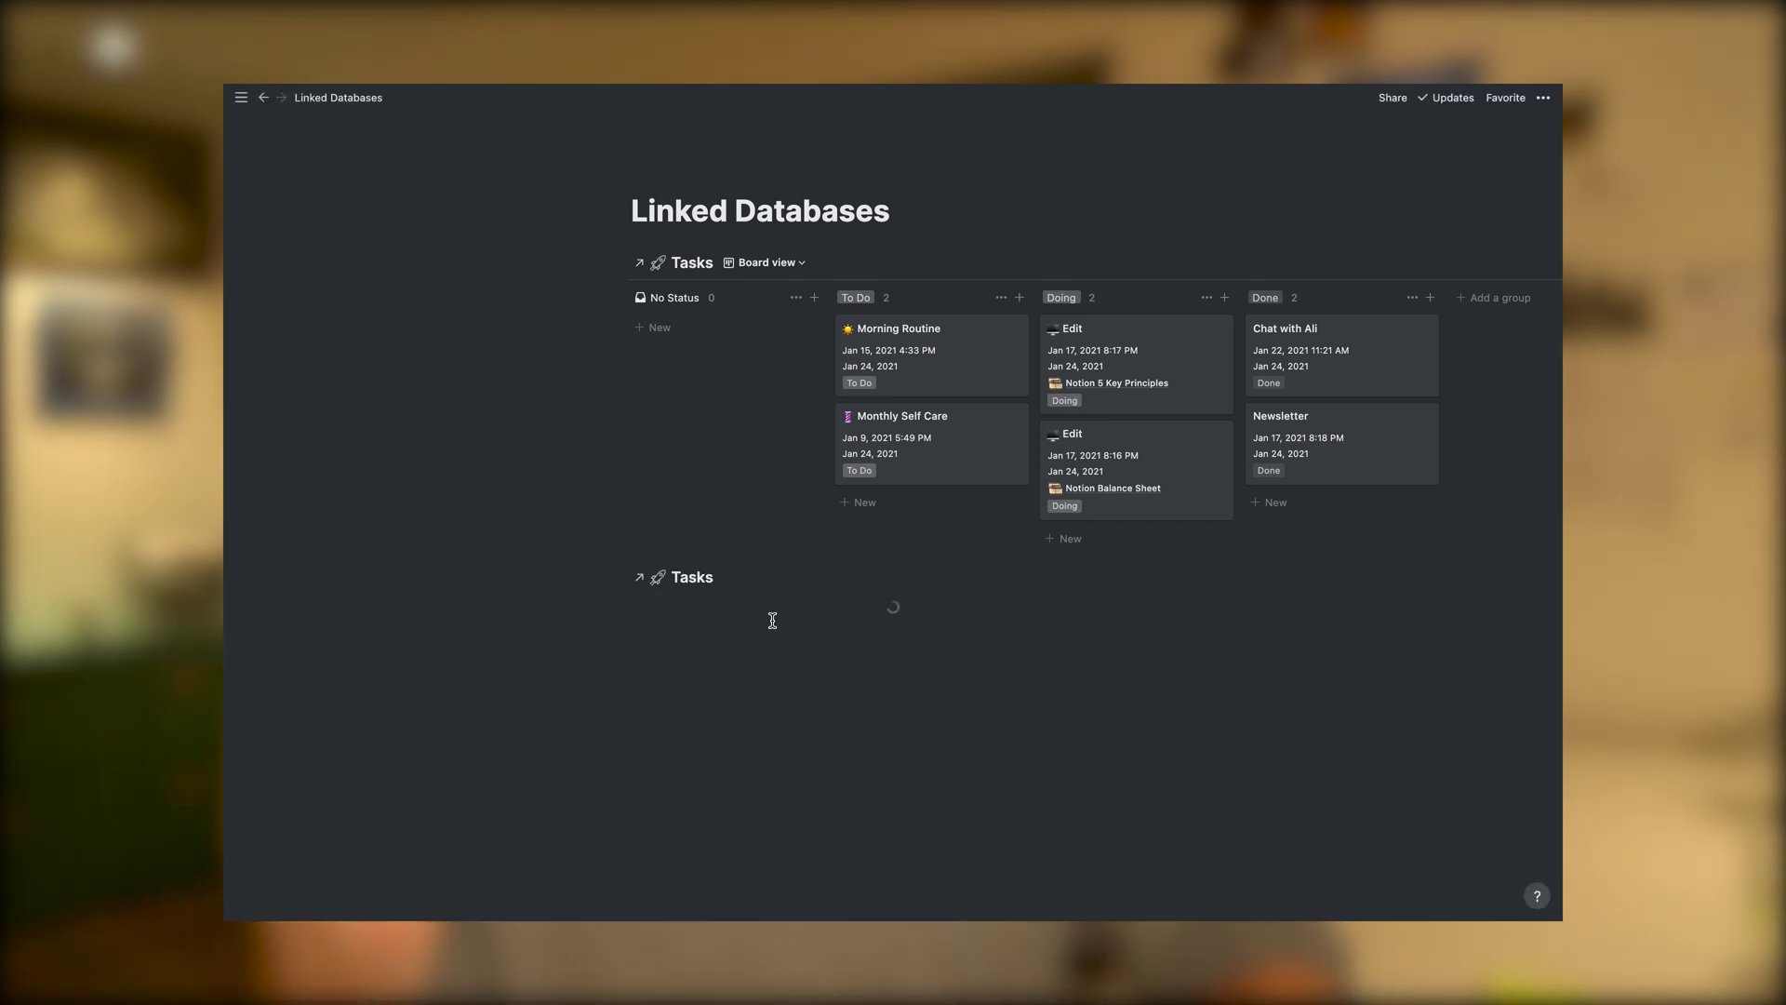
{"action": "left_click", "coordinate": [755, 578]}
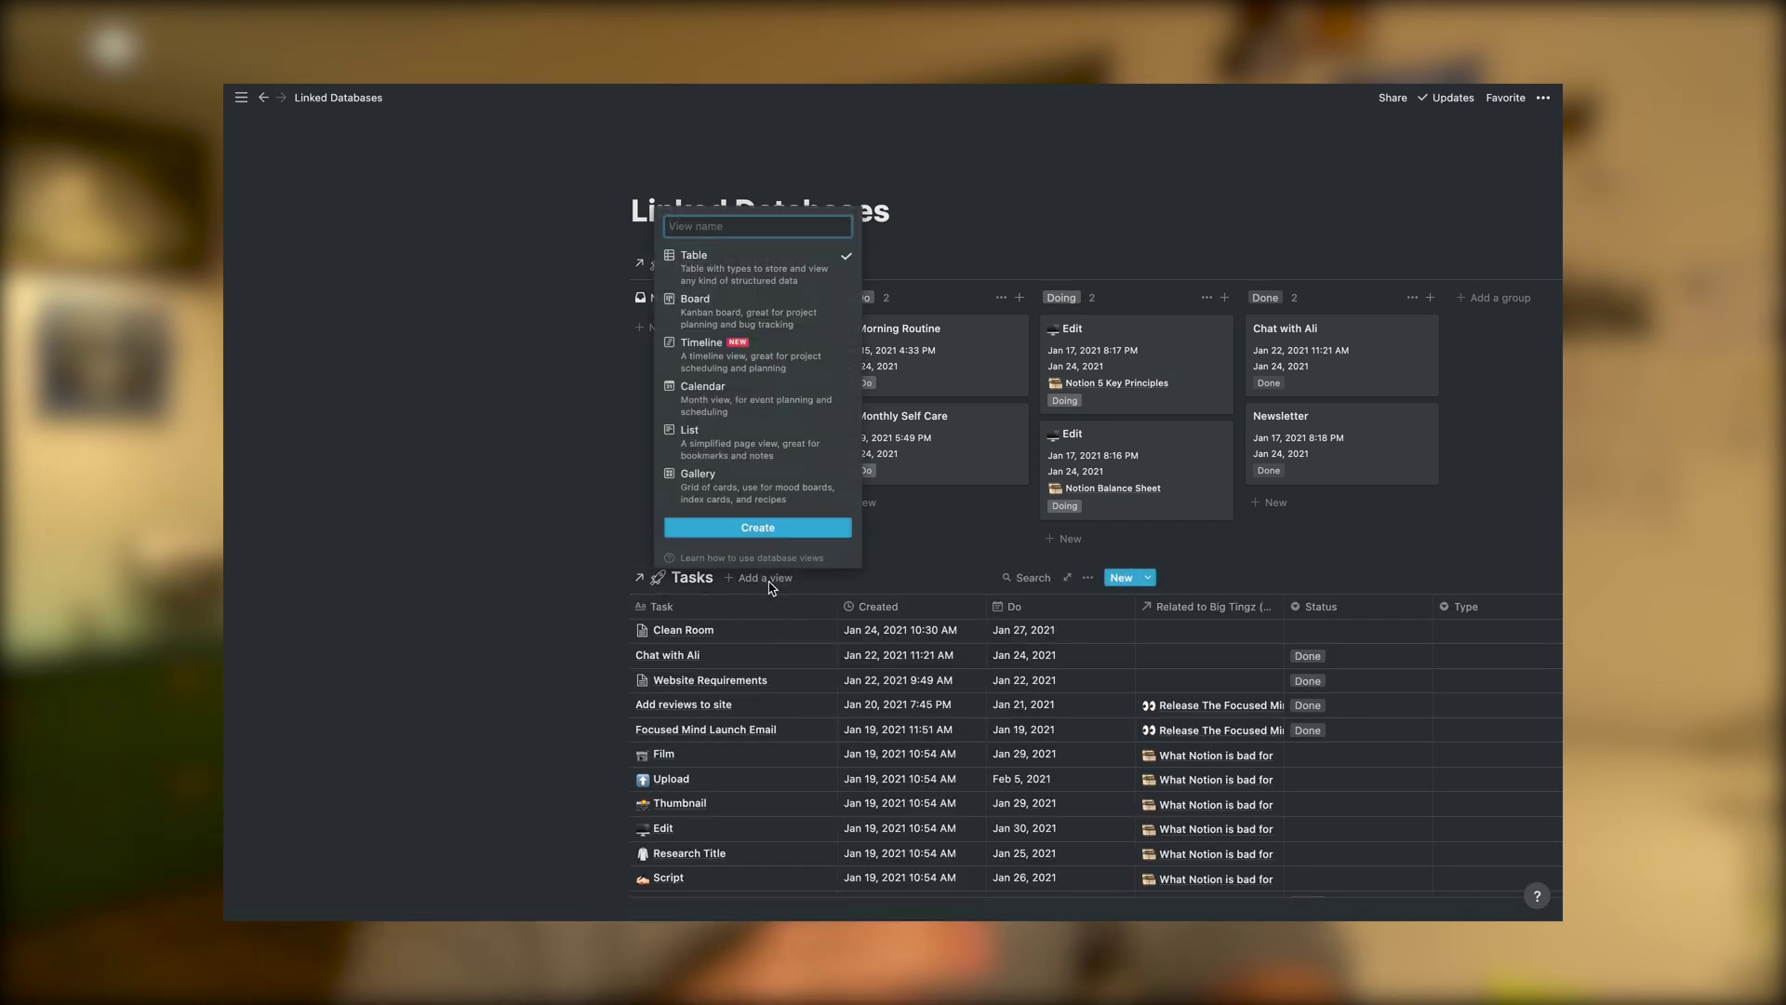
{"action": "left_click", "coordinate": [754, 417]}
{"action": "left_click", "coordinate": [779, 527]}
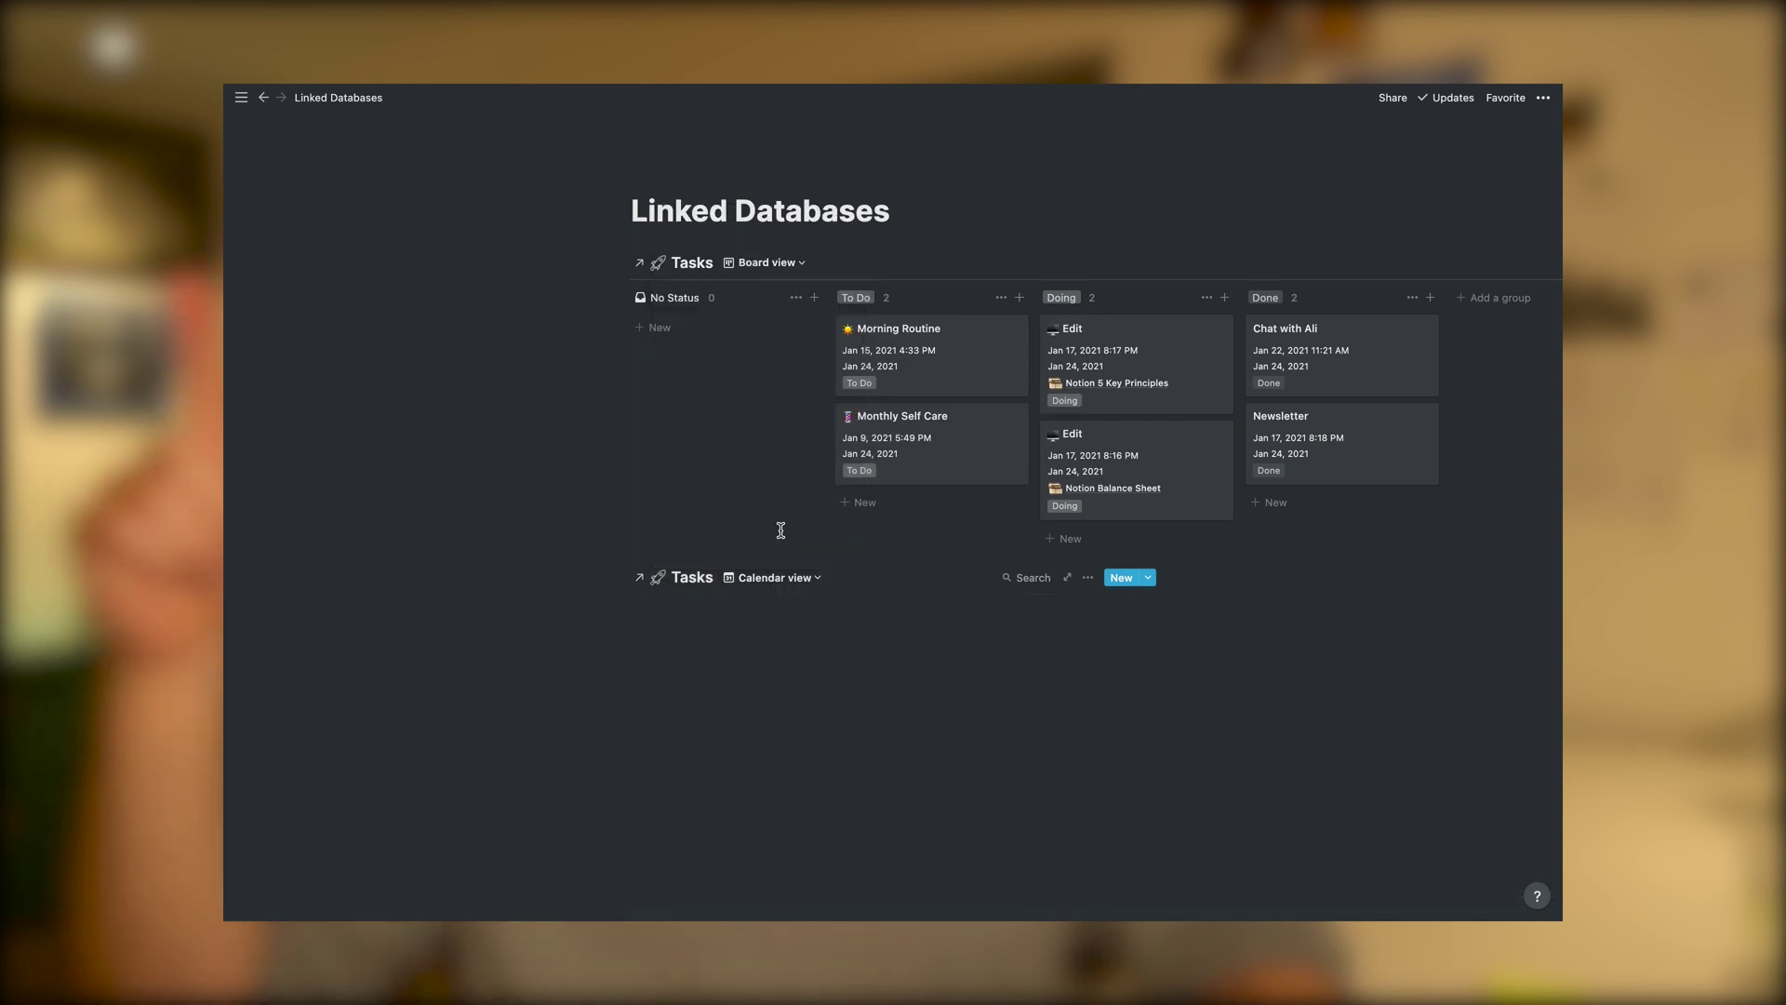
{"action": "left_click", "coordinate": [1087, 579]}
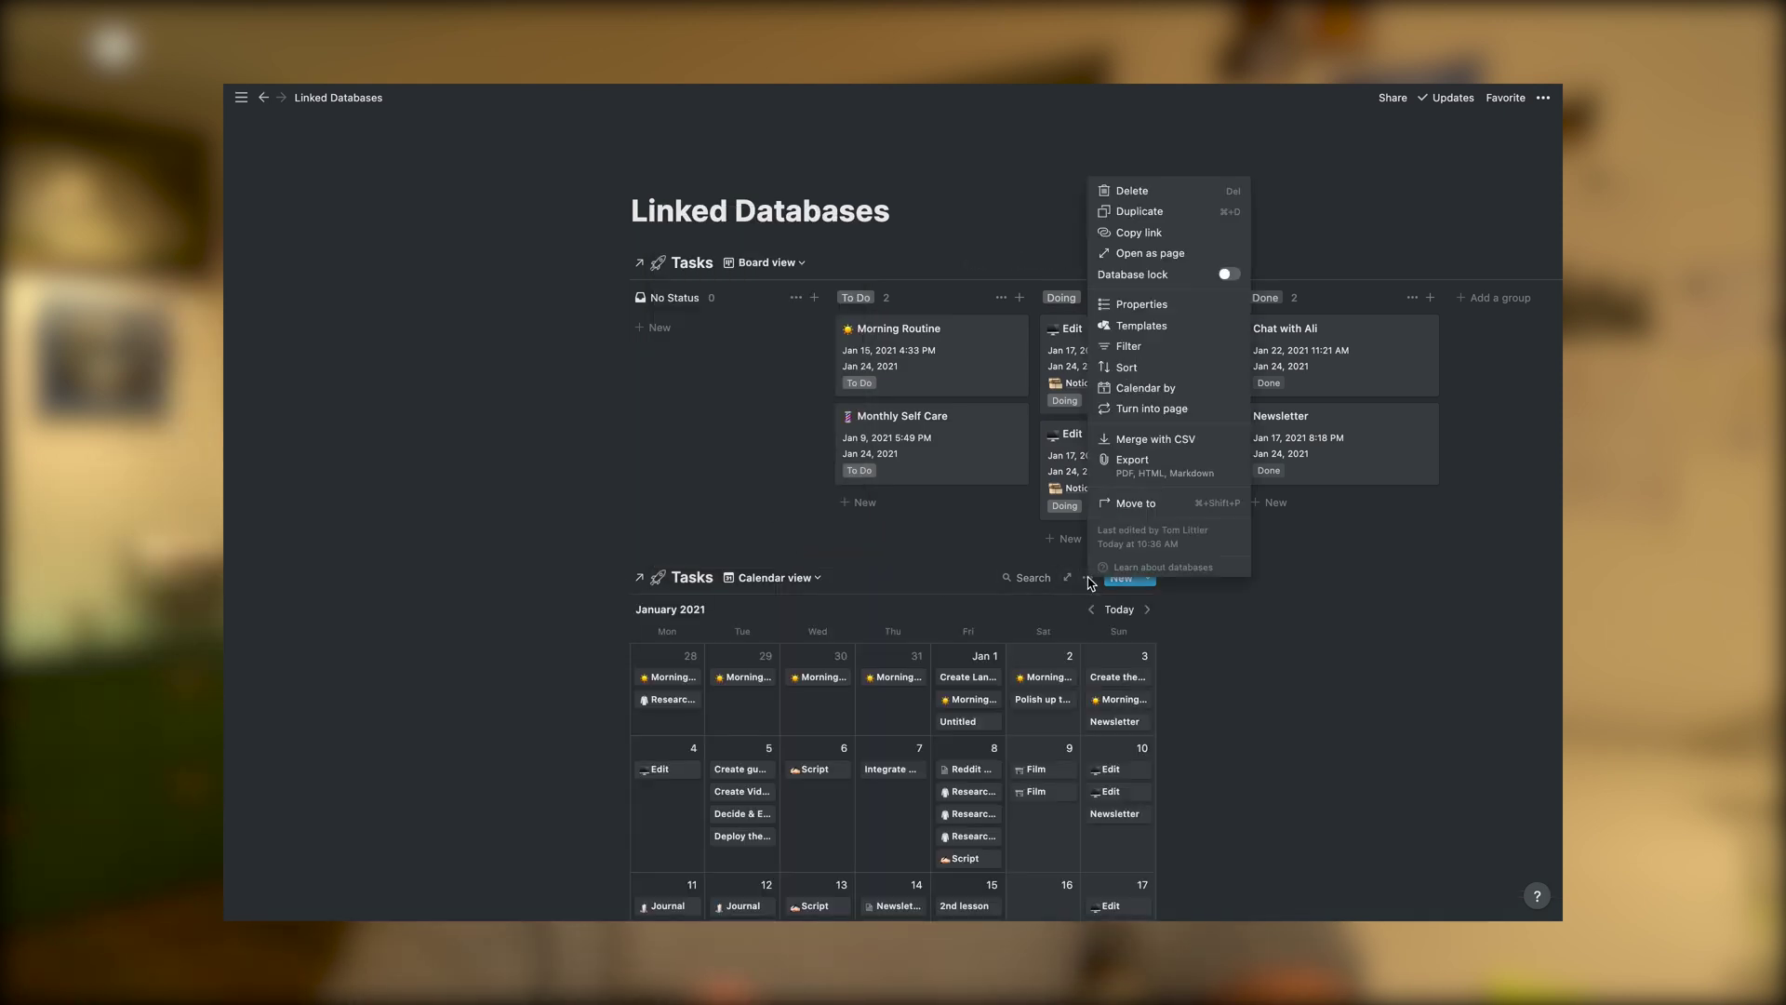
{"action": "key", "text": "Escape"}
Paste the Tasks database link again on a new line below the calendar
{"action": "scroll", "coordinate": [1189, 668], "scroll_direction": "down", "scroll_amount": 10}
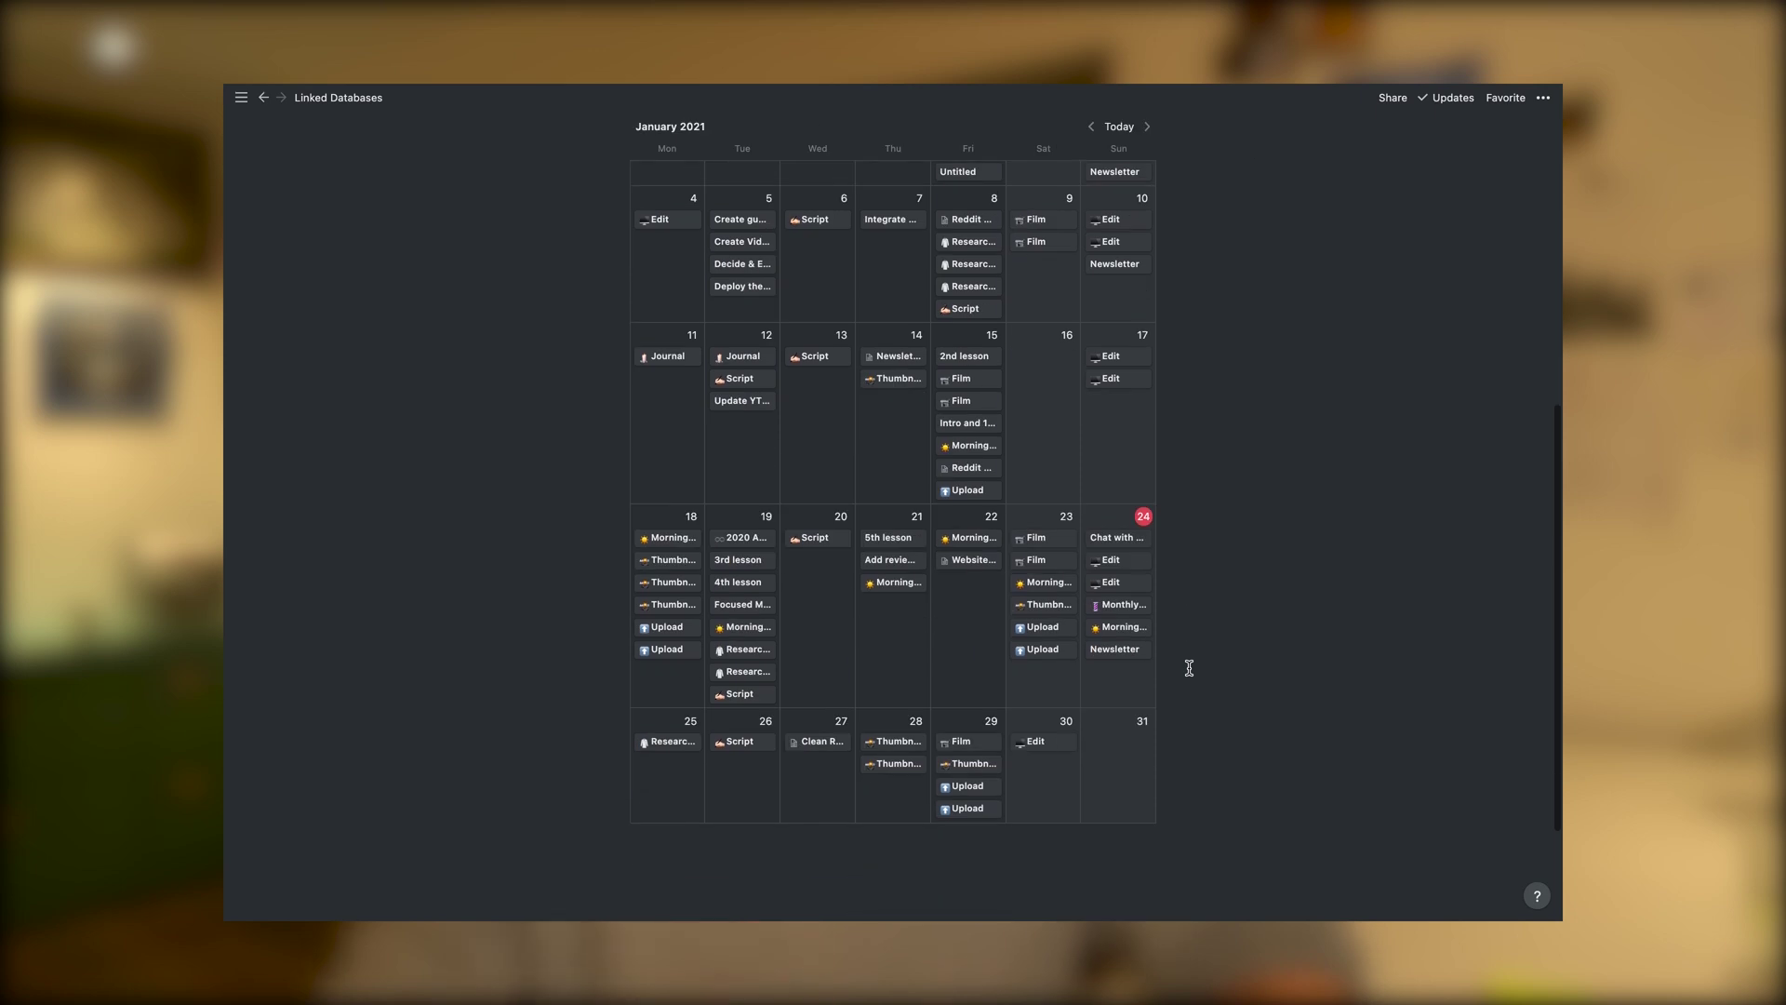
{"action": "scroll", "coordinate": [1189, 668], "scroll_direction": "down", "scroll_amount": 2}
{"action": "left_click", "coordinate": [797, 778]}
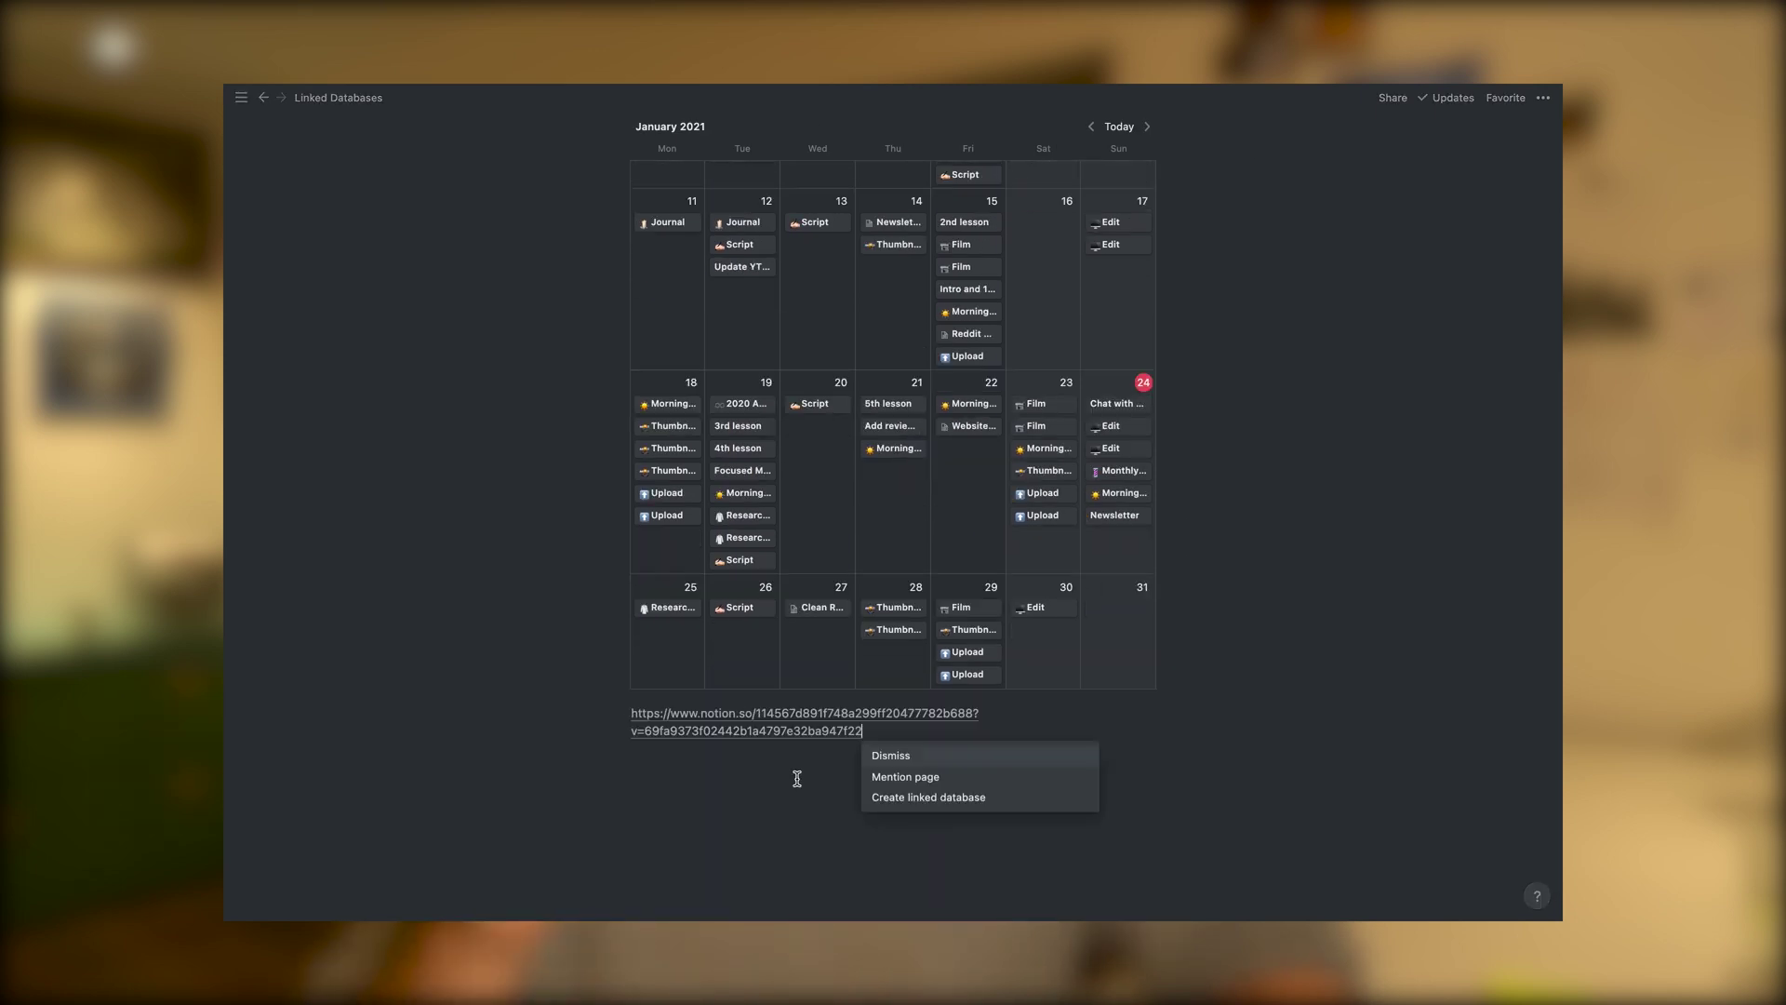